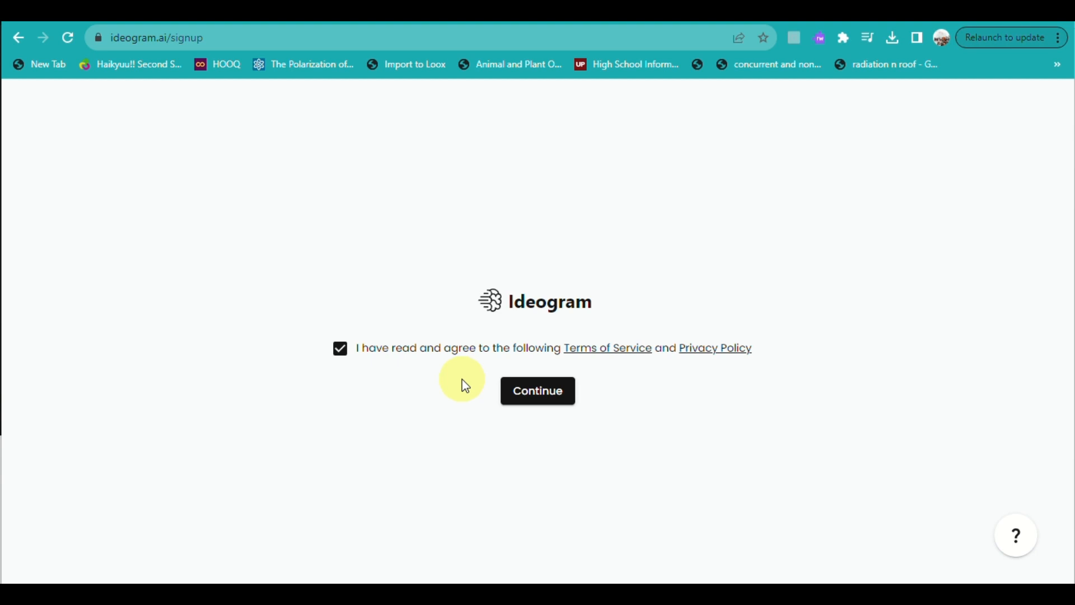
# Continue past the agreed terms of service and enter a first choice of username for the new account.
pyautogui.click(533, 396)
pyautogui.click(532, 330)
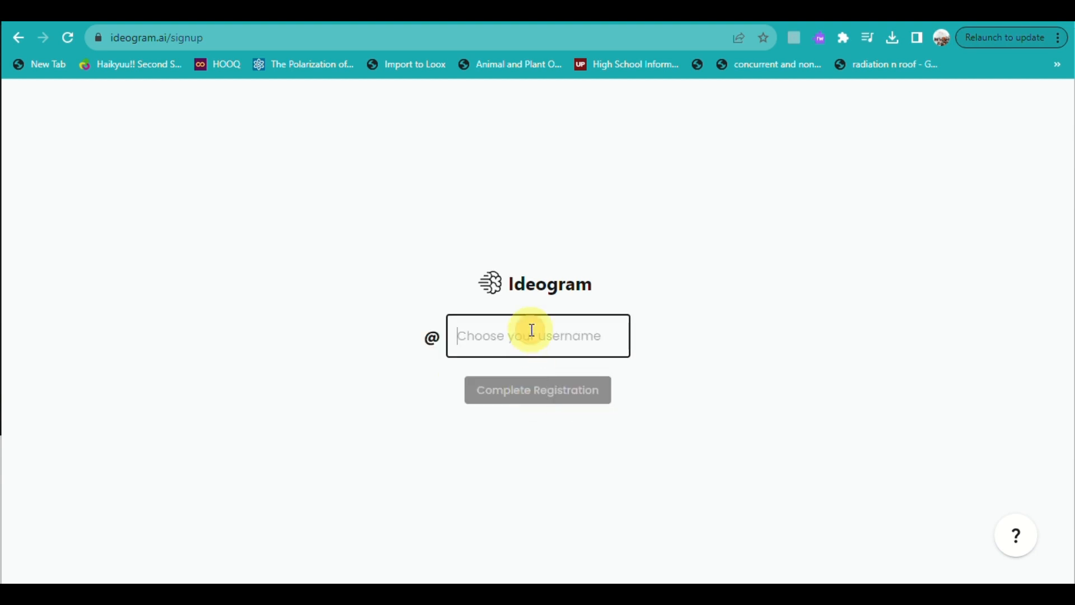
pyautogui.write('ziah')
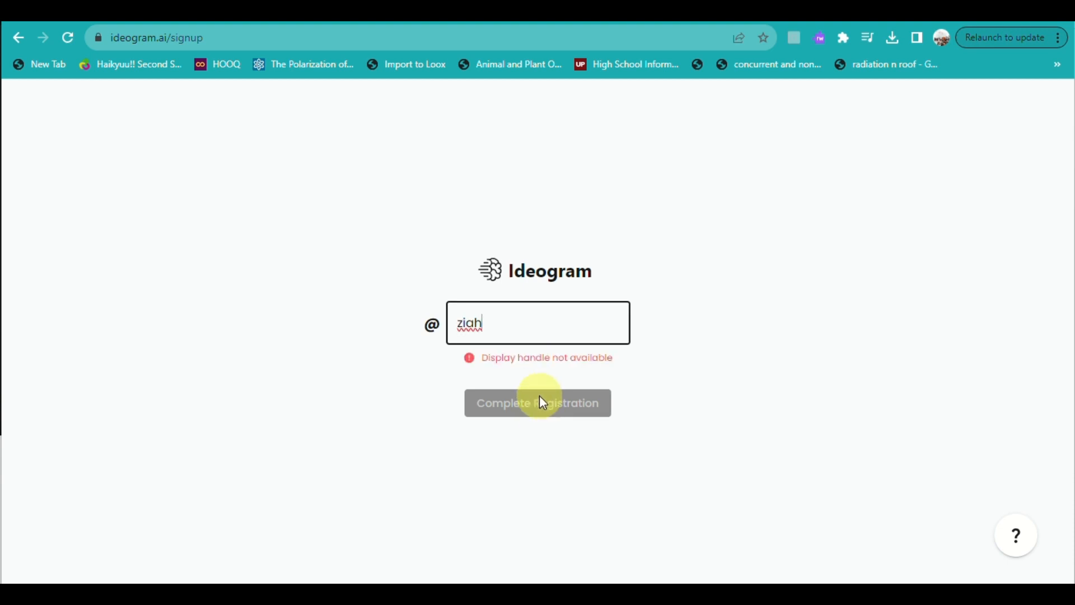
# Try a different username for the account, first with a period in it and also without the period.
pyautogui.press('BackSpace')
pyautogui.press('BackSpace')
pyautogui.press('BackSpace')
pyautogui.press('BackSpace')
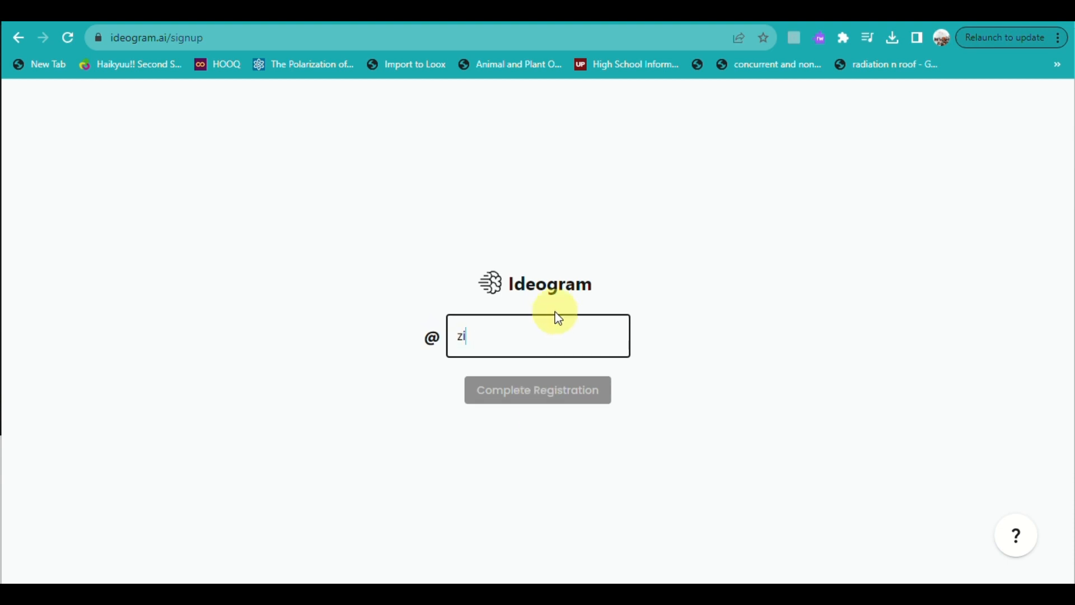
pyautogui.write('kz.yah')
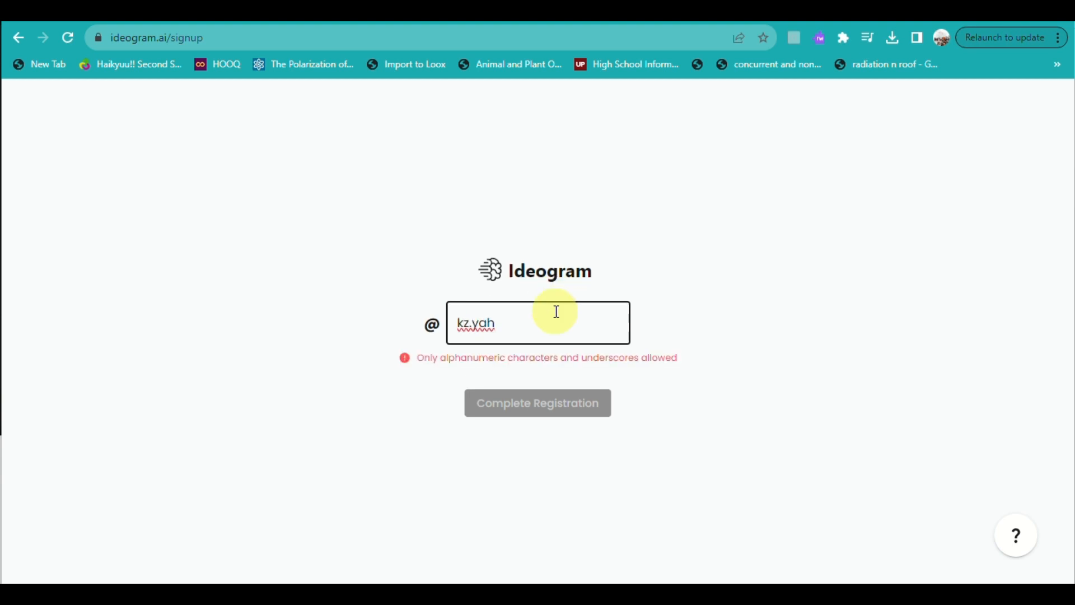
pyautogui.press('BackSpace')
pyautogui.press('BackSpace')
pyautogui.press('BackSpace')
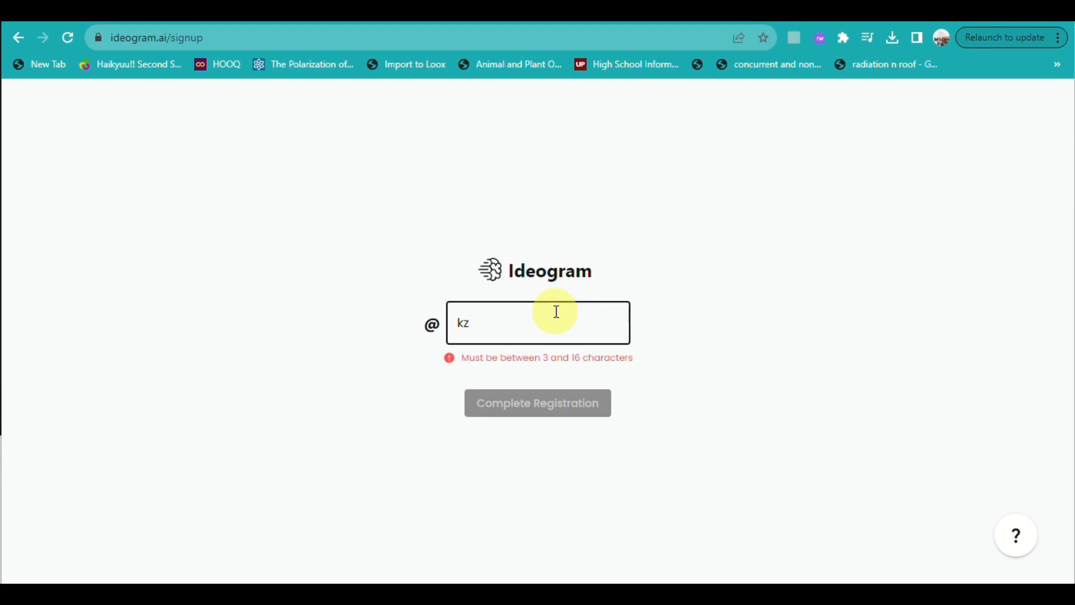
pyautogui.write('yah')
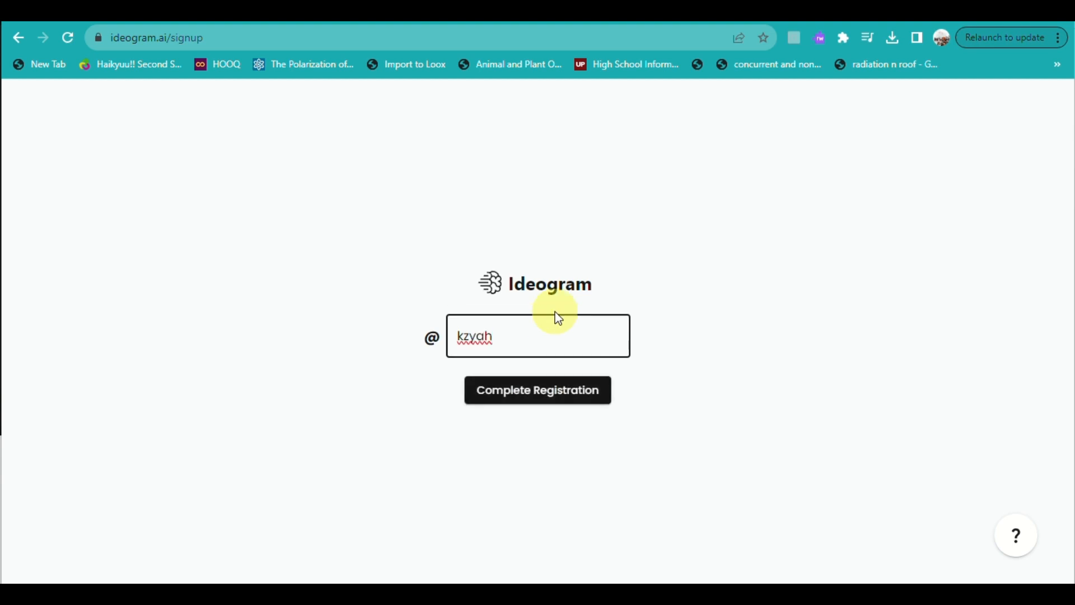
# Replace the username with a longer handle and complete the account registration.
pyautogui.press('BackSpace')
pyautogui.press('BackSpace')
pyautogui.press('BackSpace')
pyautogui.press('BackSpace')
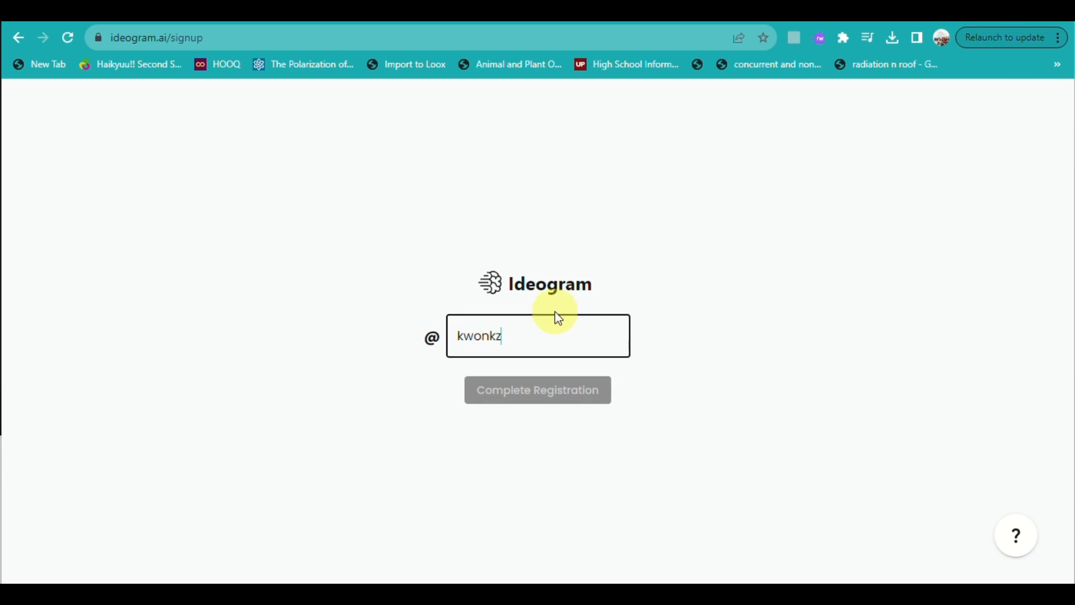
pyautogui.click(530, 404)
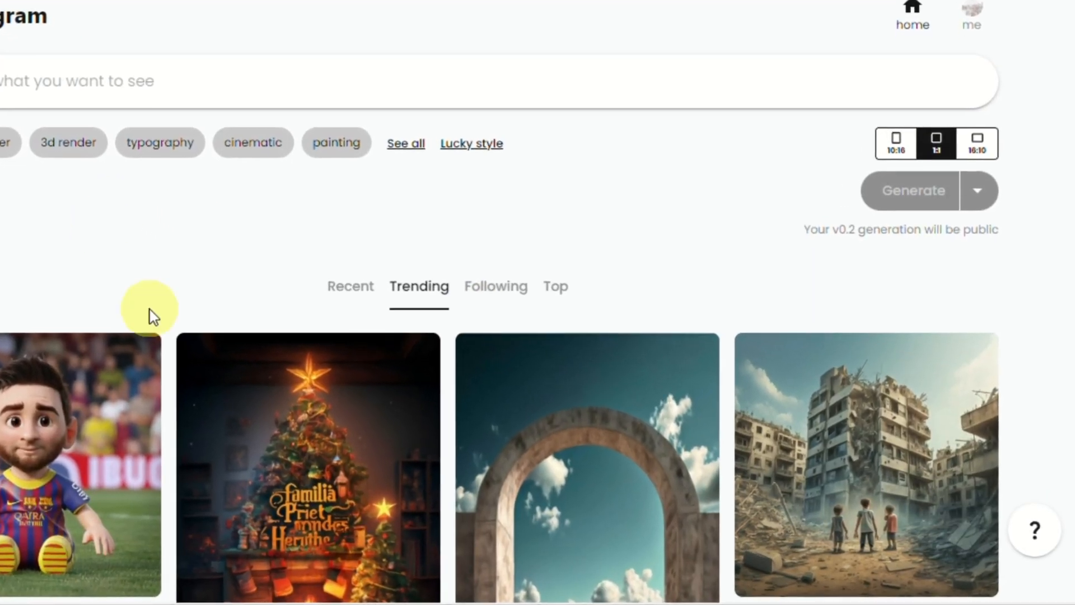
# Look through the gallery of trending community images.
pyautogui.scroll(-5, 178, 352)
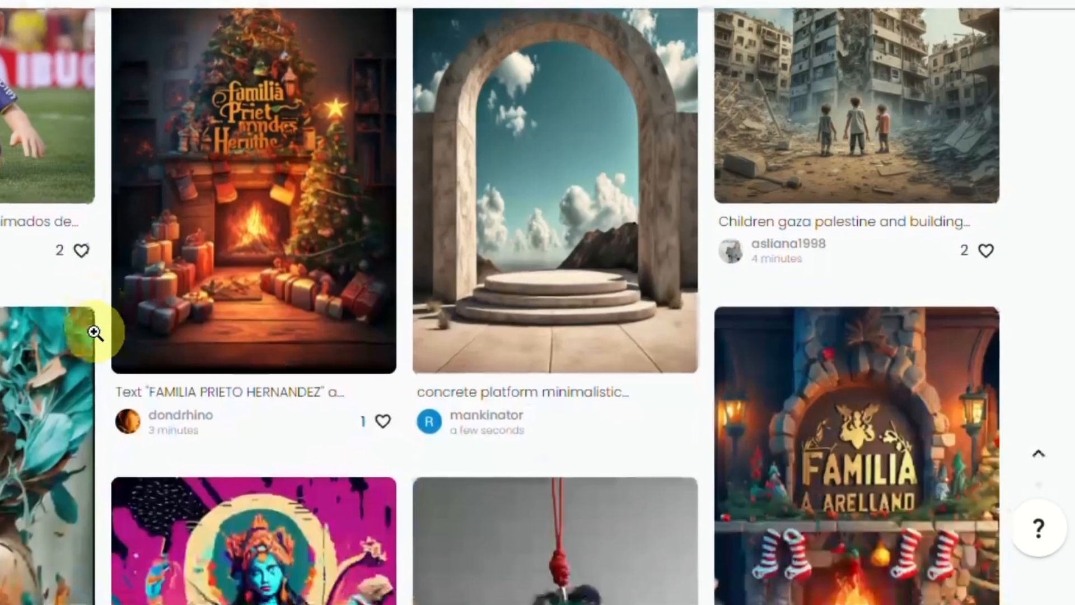
pyautogui.scroll(-12, 112, 336)
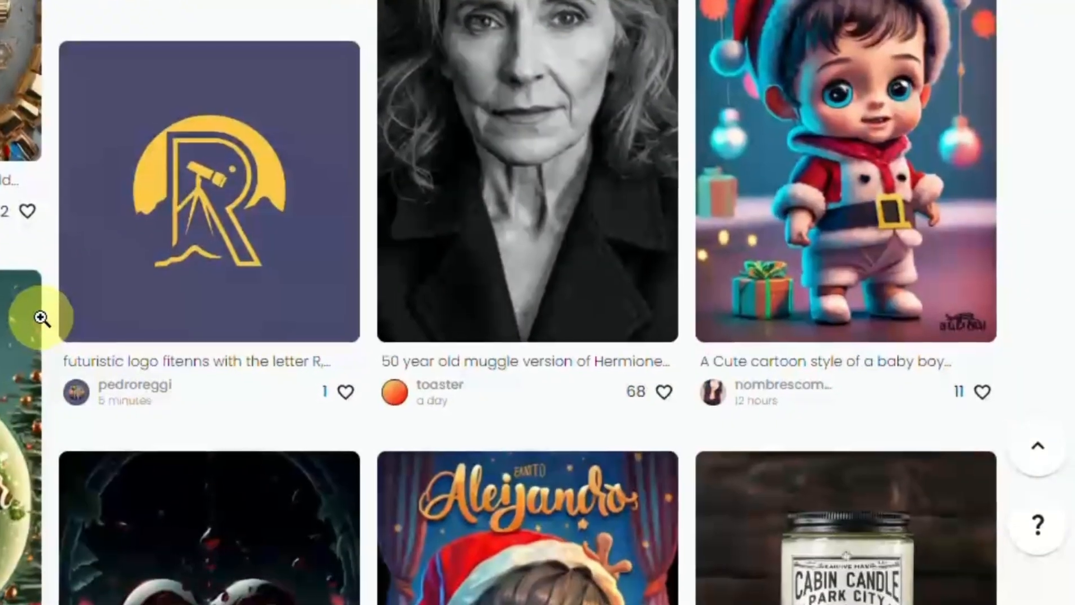
pyautogui.scroll(-15, 42, 319)
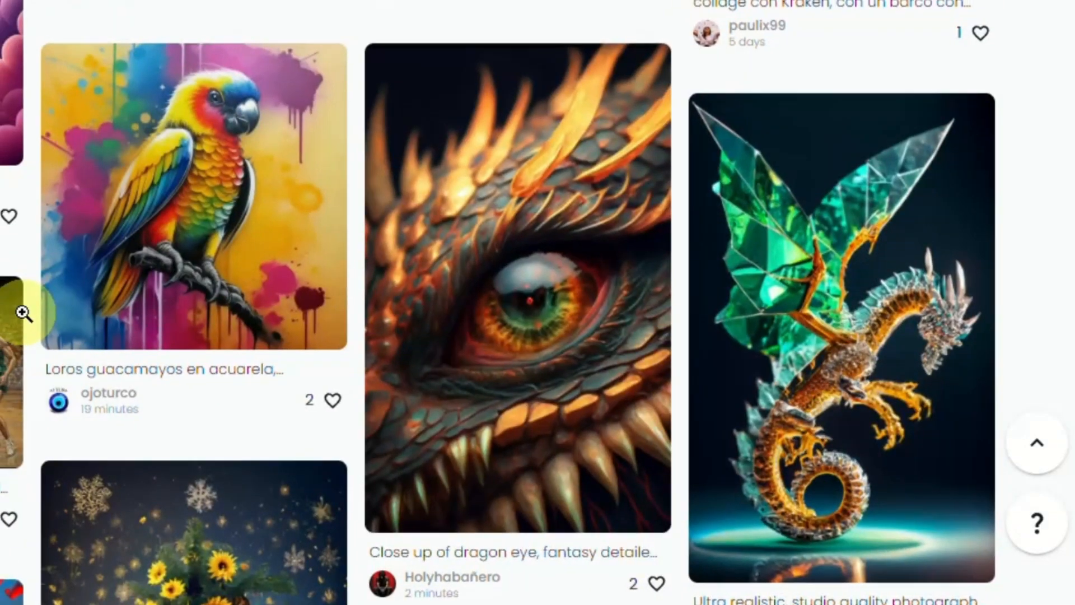
pyautogui.scroll(-10, 19, 312)
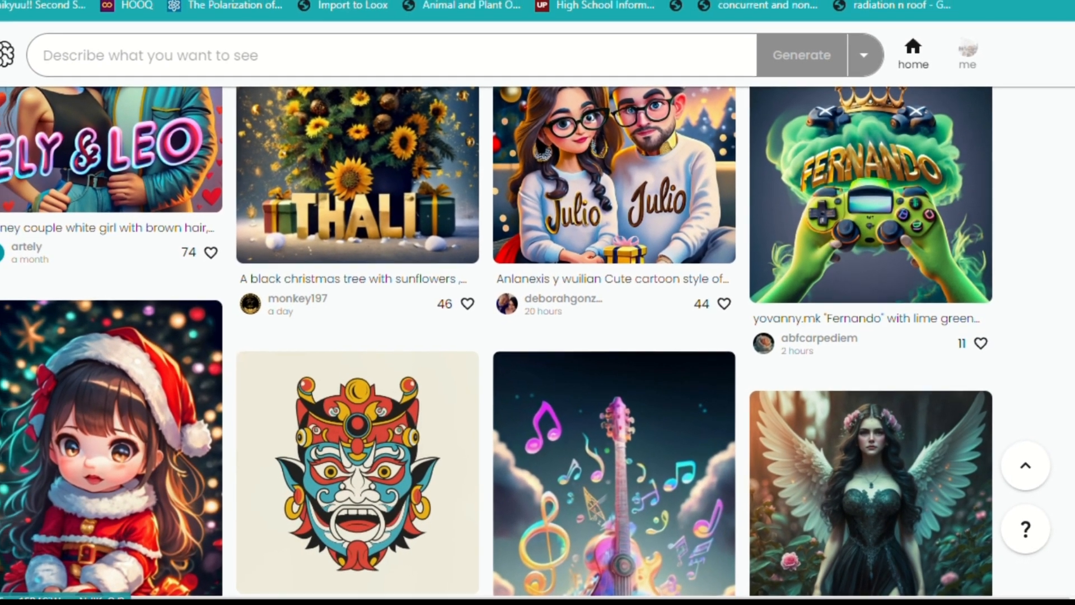
pyautogui.scroll(10, 227, 392)
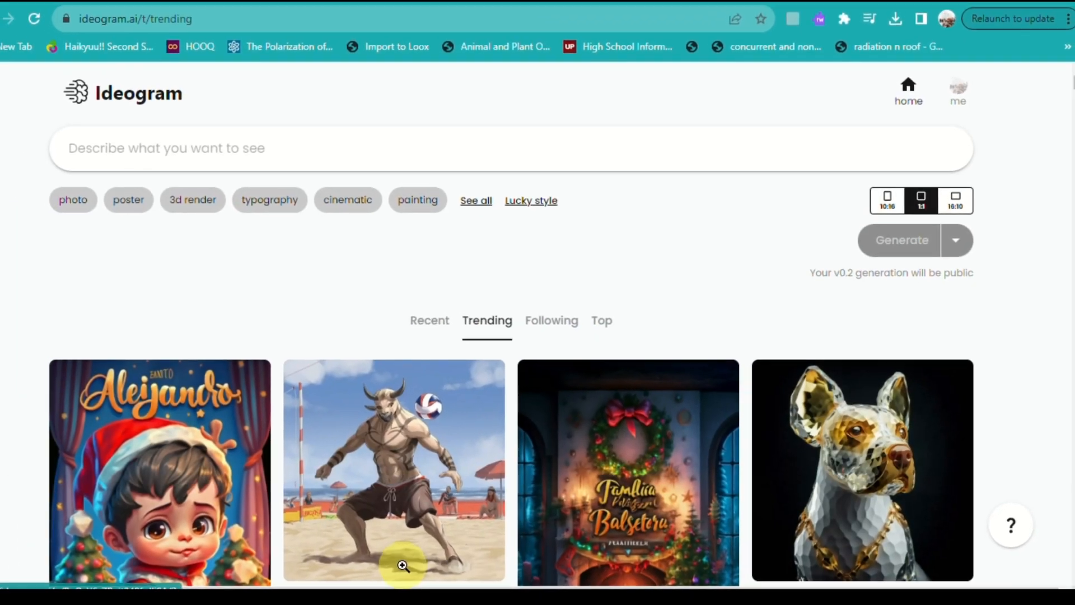
pyautogui.scroll(-6, 403, 560)
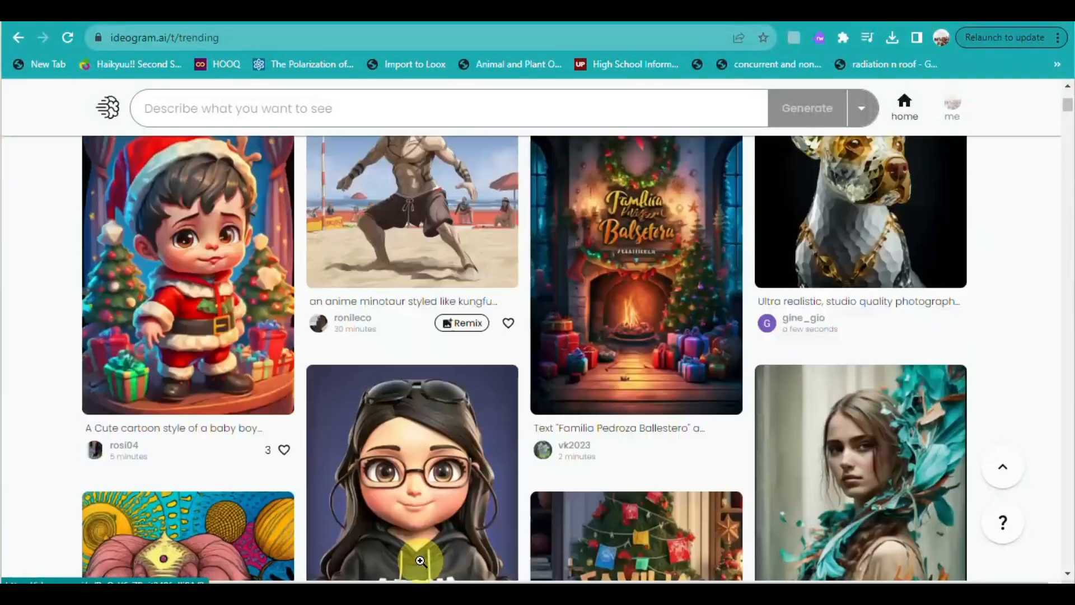
pyautogui.scroll(2, 420, 560)
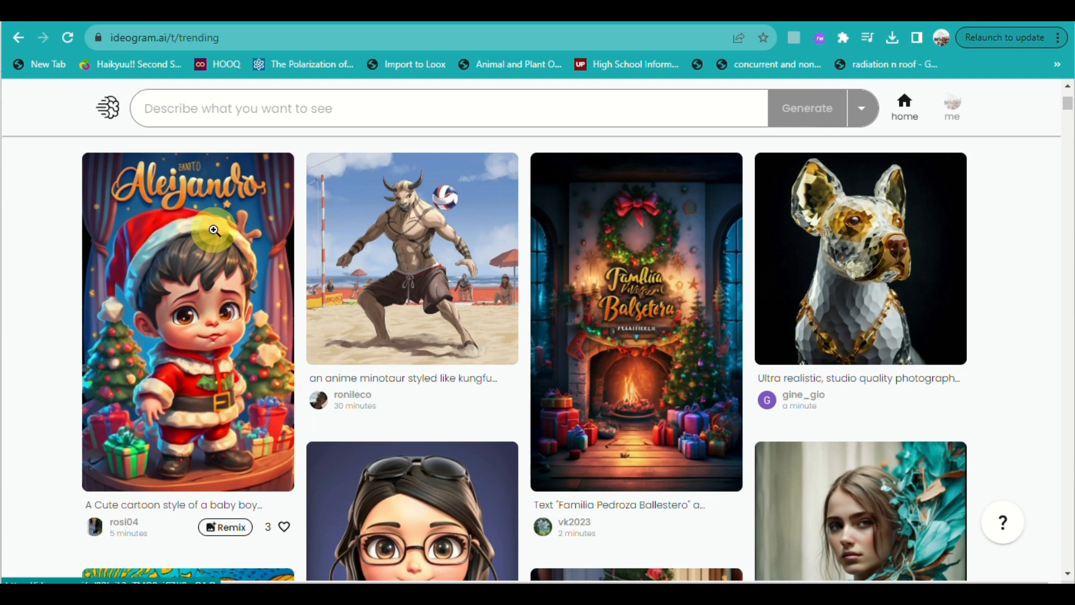
# Open the trending cartoon image of a baby boy in a Santa outfit and examine the quoted name in its prompt.
pyautogui.click(214, 230)
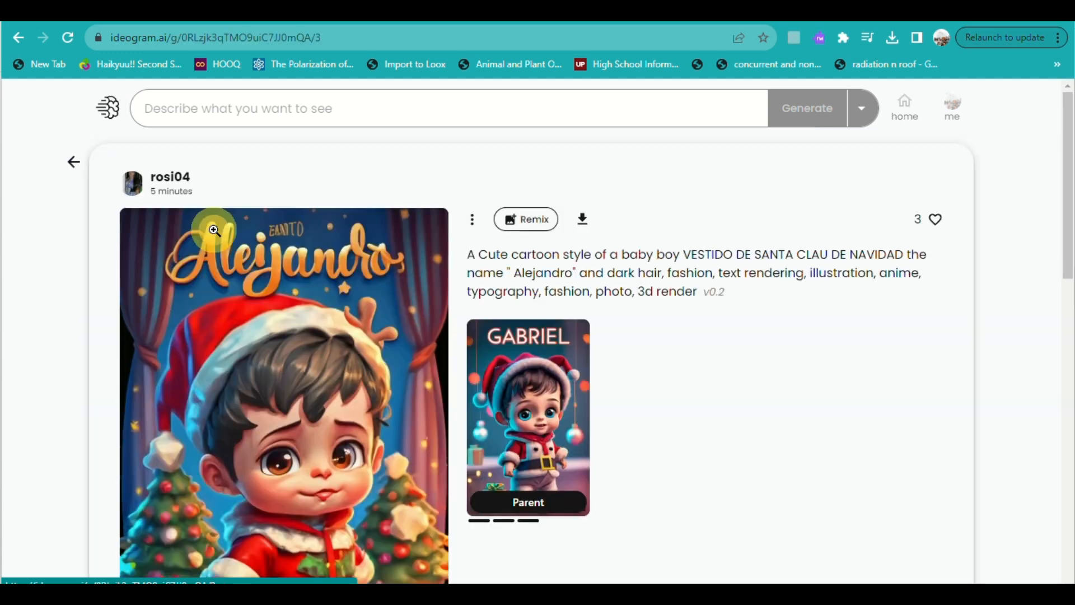
pyautogui.scroll(-1, 474, 258)
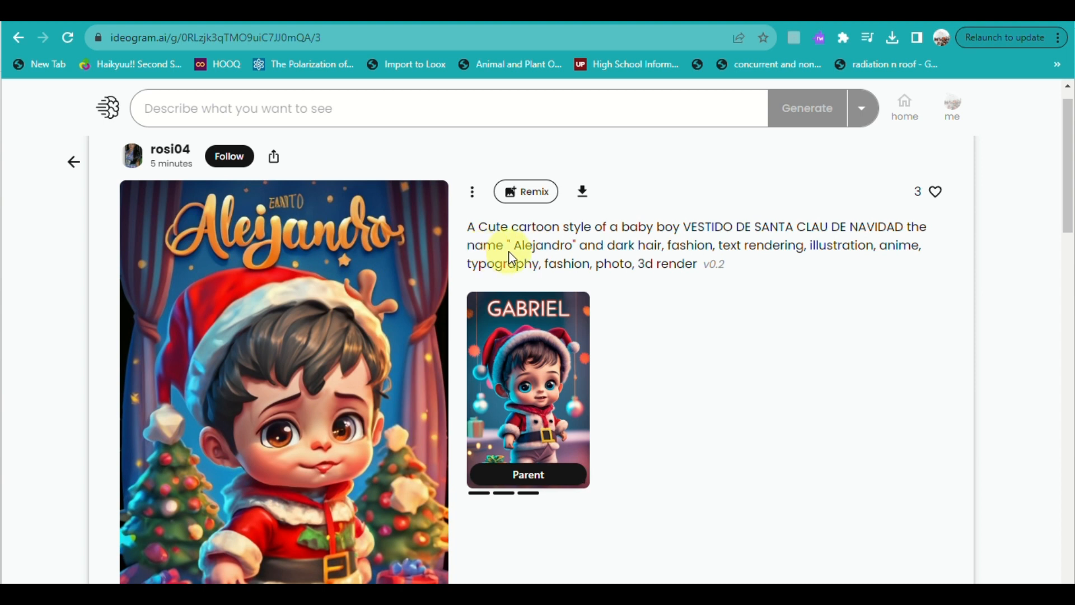
pyautogui.moveTo(507, 246); pyautogui.dragTo(579, 249)
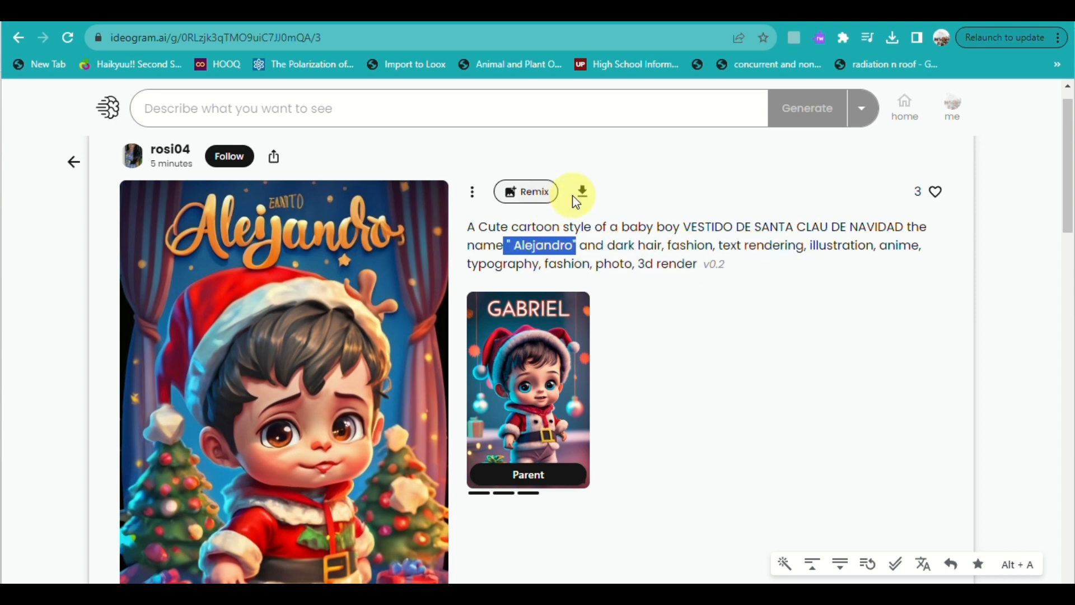
pyautogui.scroll(2, 579, 203)
pyautogui.scroll(-2, 579, 203)
# Generate a remix of the Santa baby boy prompt with the reference image removed and the quoted name changed to "Arthur".
pyautogui.click(539, 193)
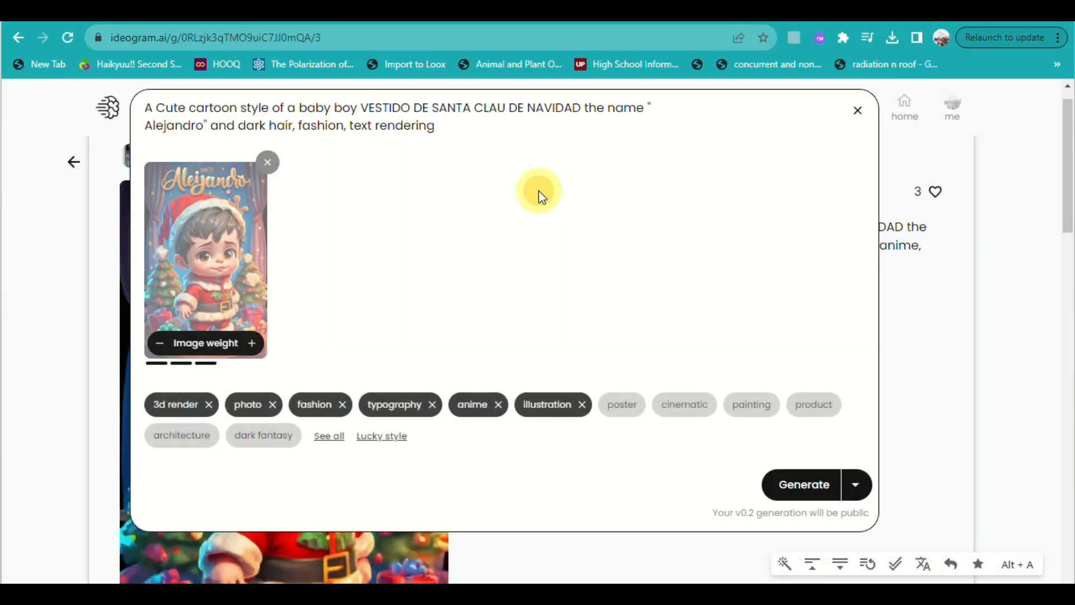
pyautogui.click(267, 162)
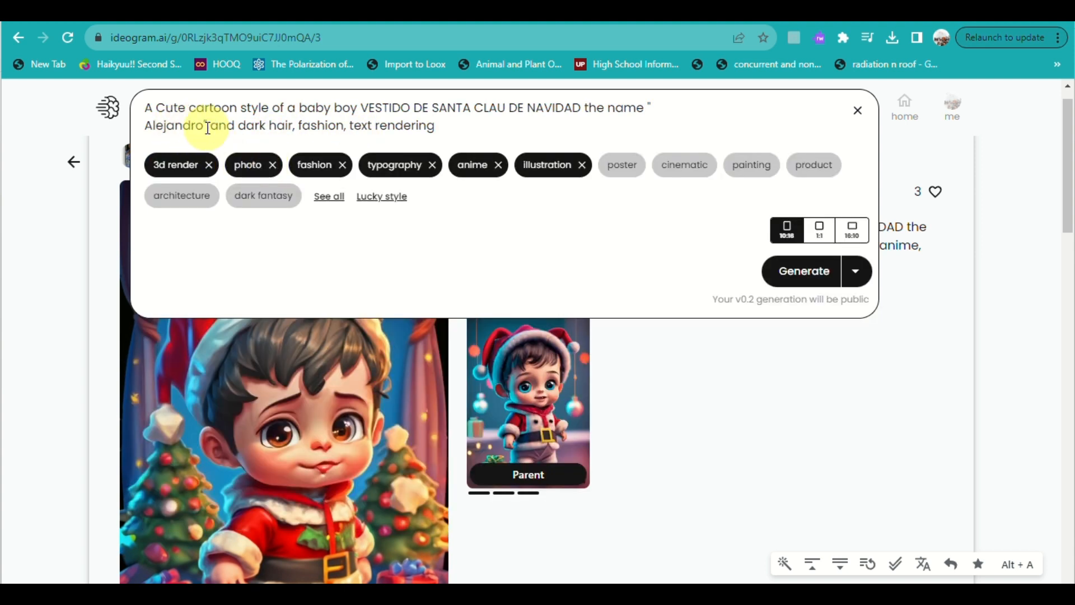
pyautogui.moveTo(204, 127); pyautogui.dragTo(146, 126)
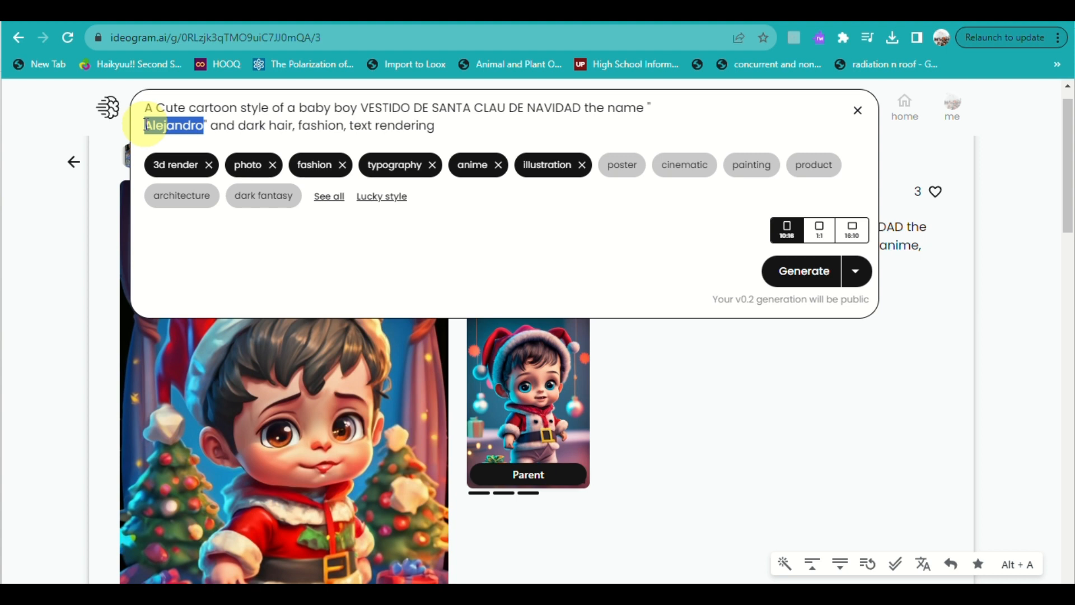
pyautogui.write('Arthur')
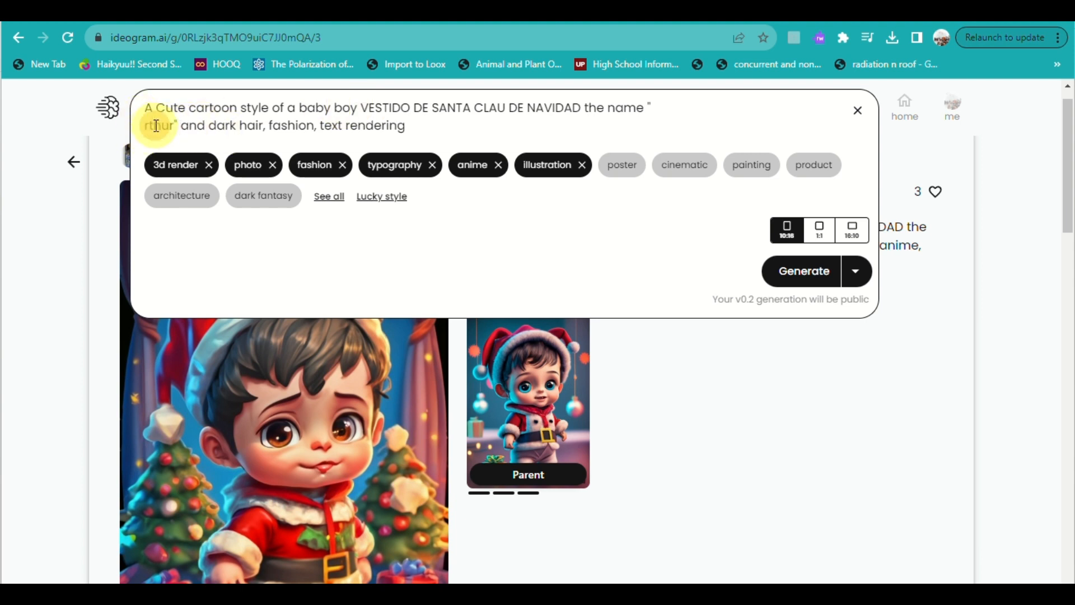
pyautogui.click(153, 125)
pyautogui.press('BackSpace')
pyautogui.write('A')
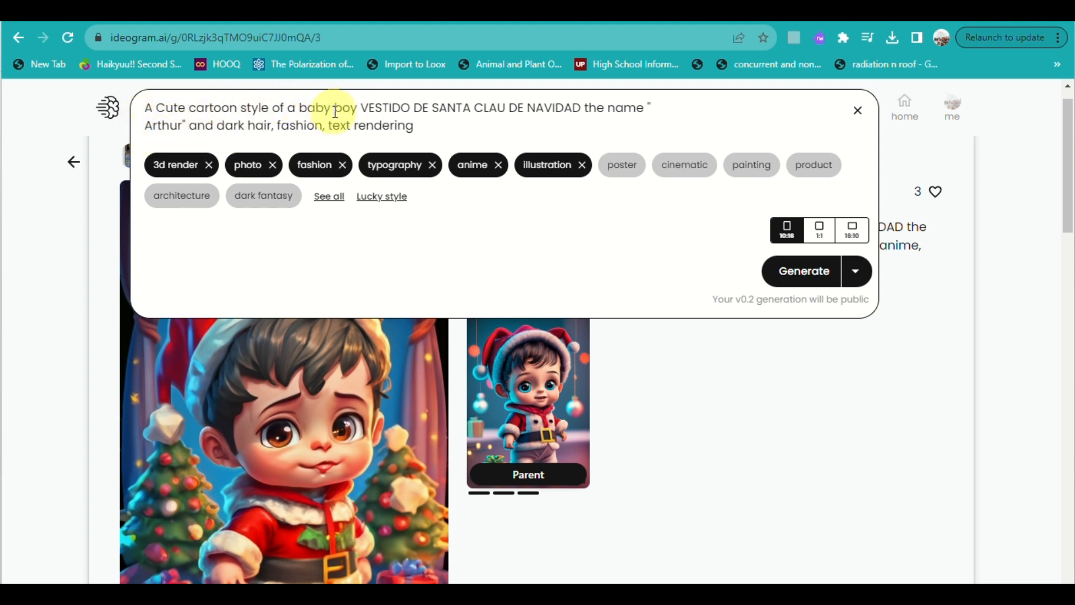
pyautogui.click(791, 273)
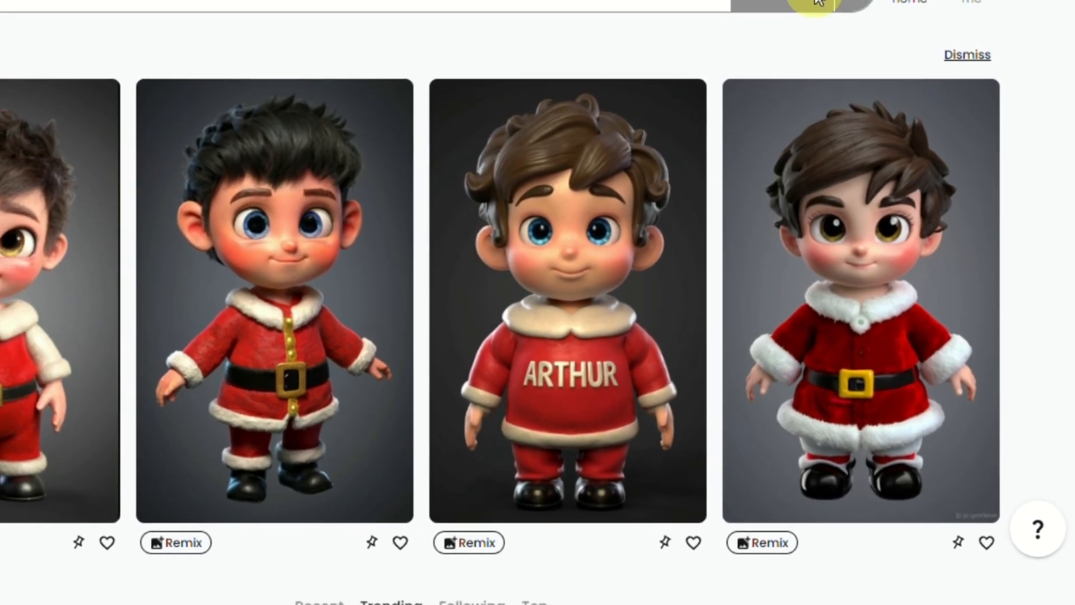
# Check the available model versions and enter the new image prompt: floral background with words "chase your dreams".
pyautogui.click(853, 8)
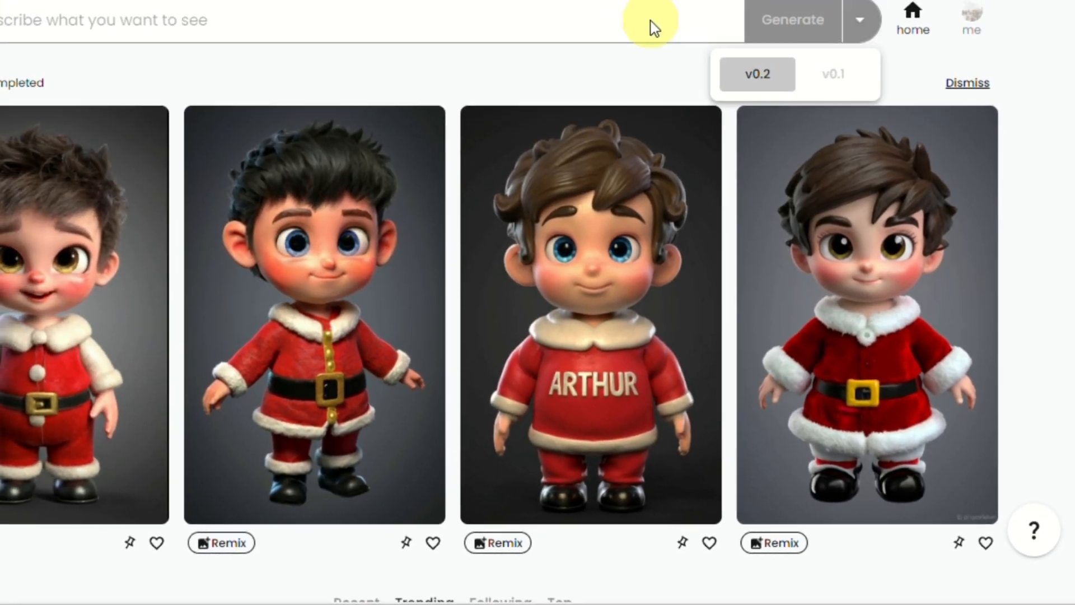
pyautogui.click(650, 21)
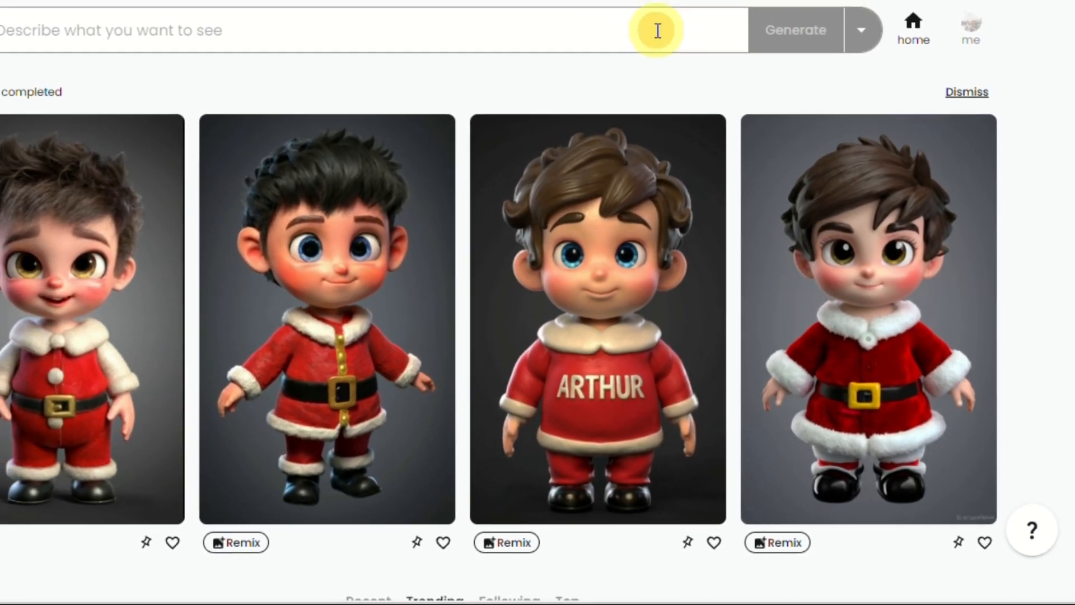
pyautogui.click(252, 31)
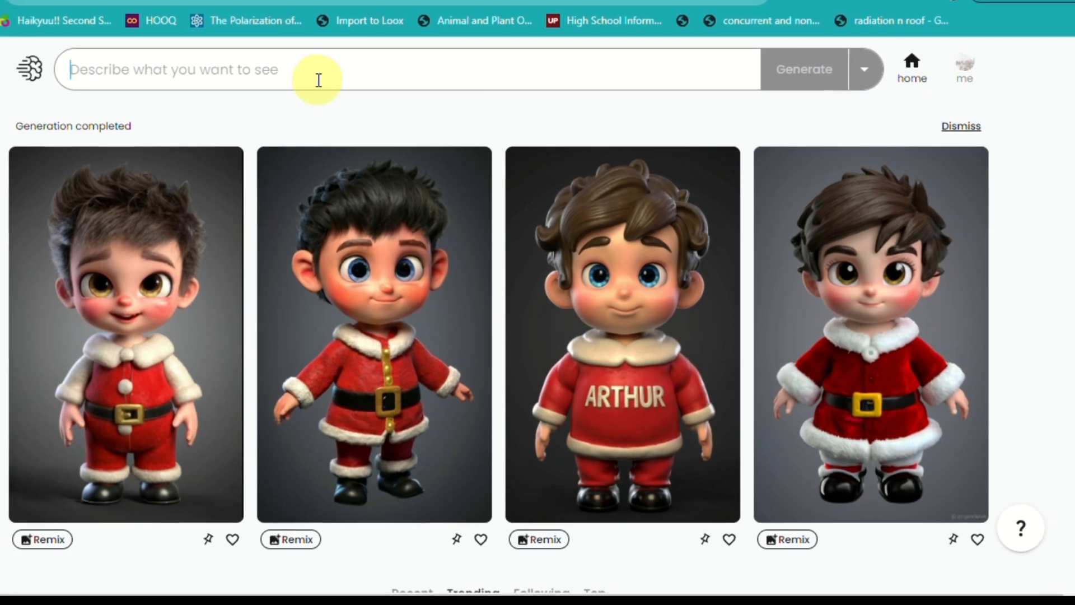
pyautogui.click(354, 106)
pyautogui.write('floral background with words "chase your dreams')
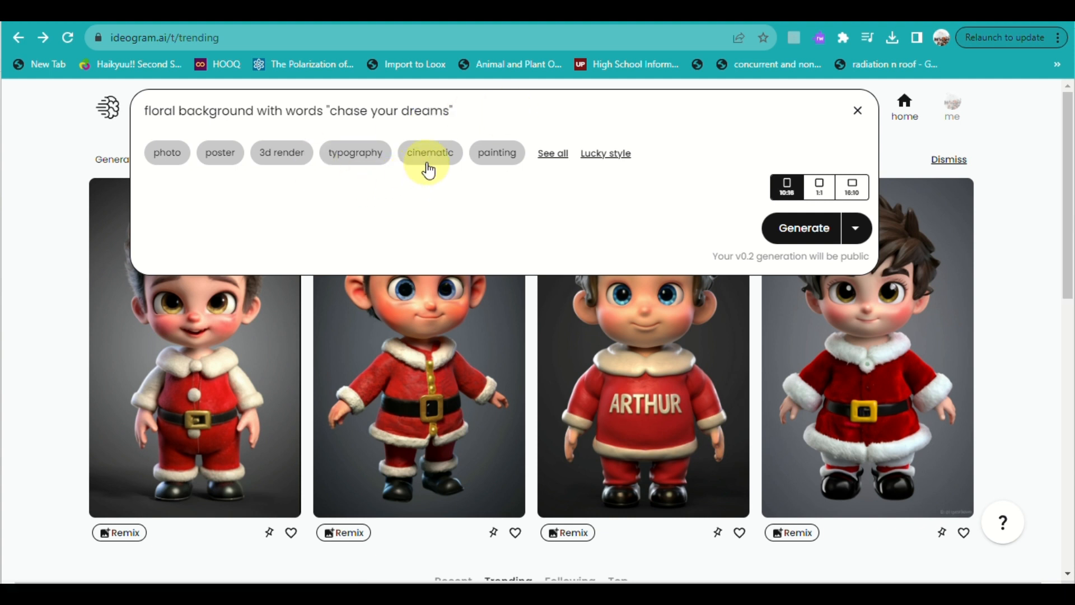
# Add the 3d render, painting, poster and illustration styles to the floral background prompt.
pyautogui.click(280, 165)
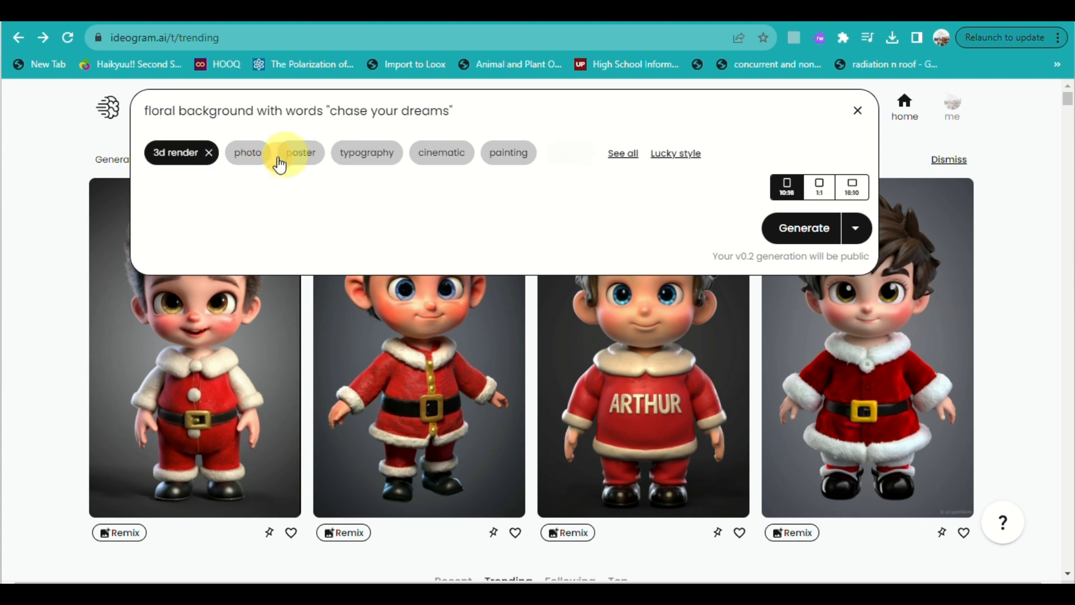
pyautogui.click(523, 167)
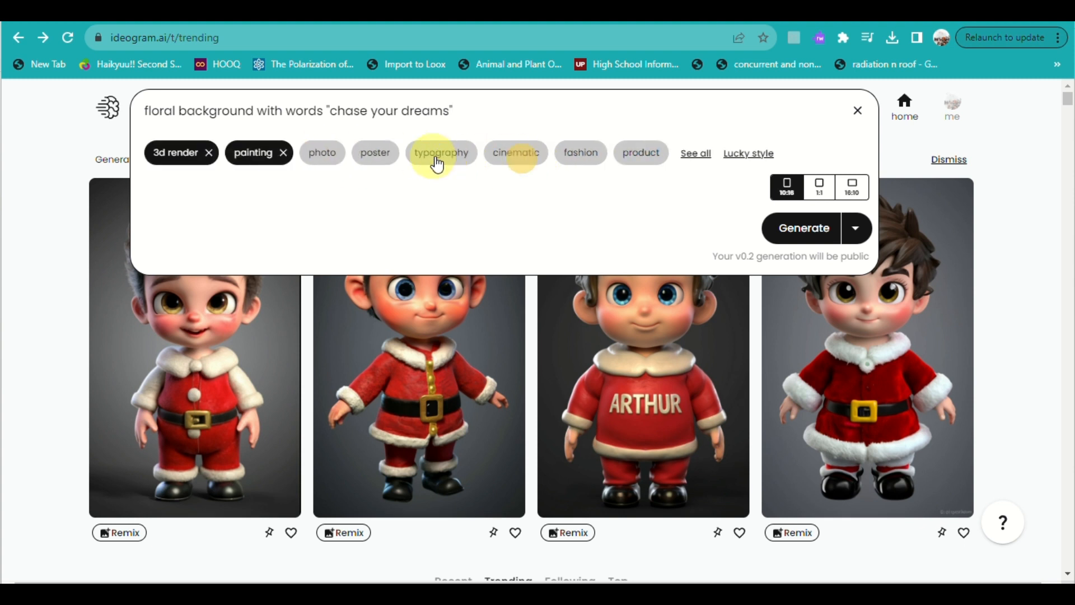
pyautogui.click(396, 166)
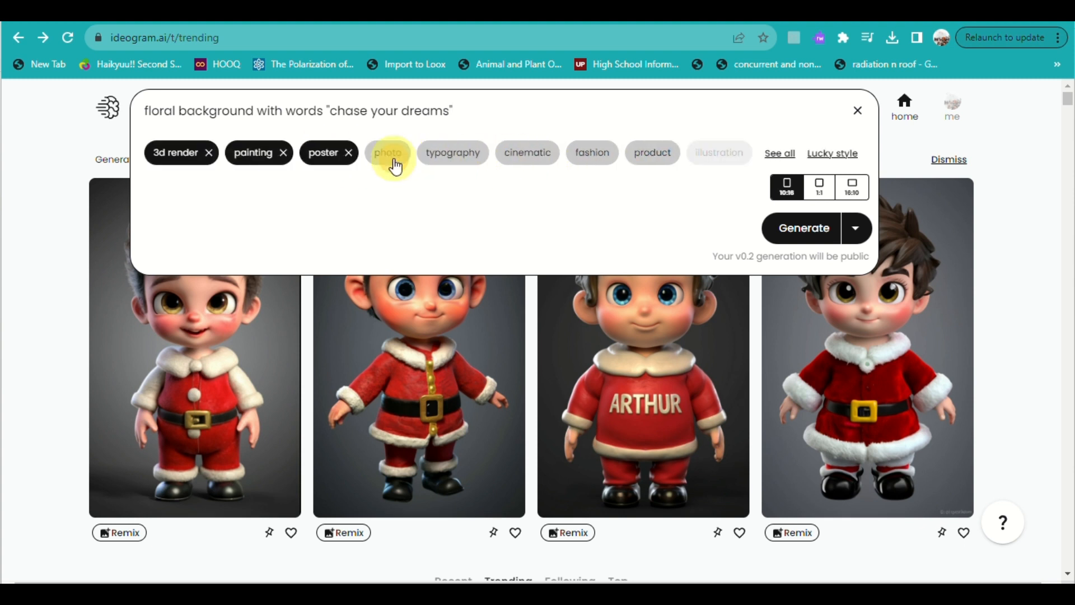
pyautogui.click(726, 154)
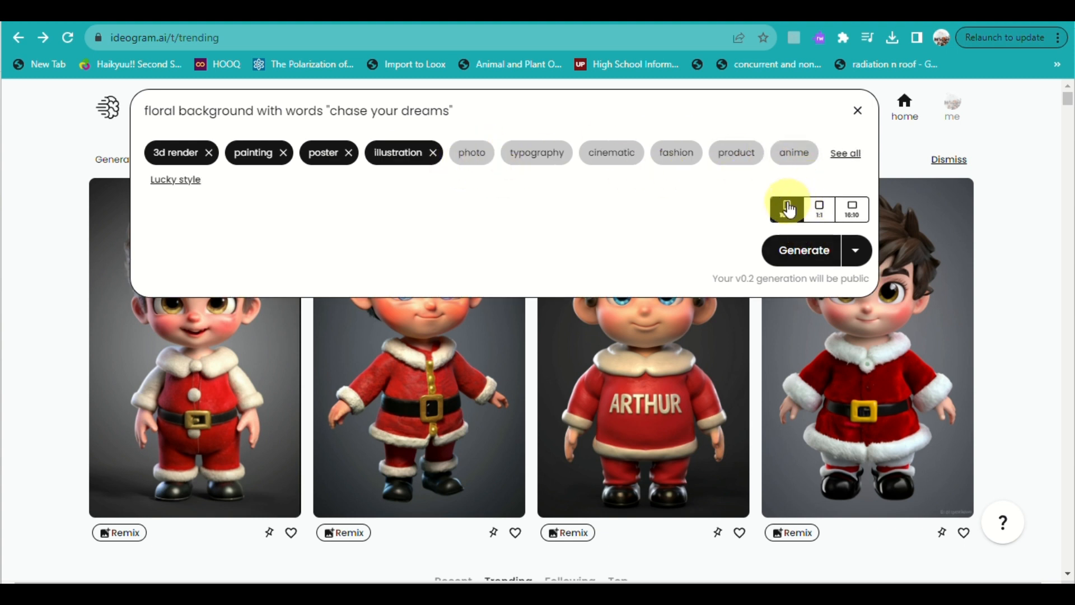
# Try the 1:1 and 16:10 aspect ratios for the image and return to 10:16.
pyautogui.click(819, 210)
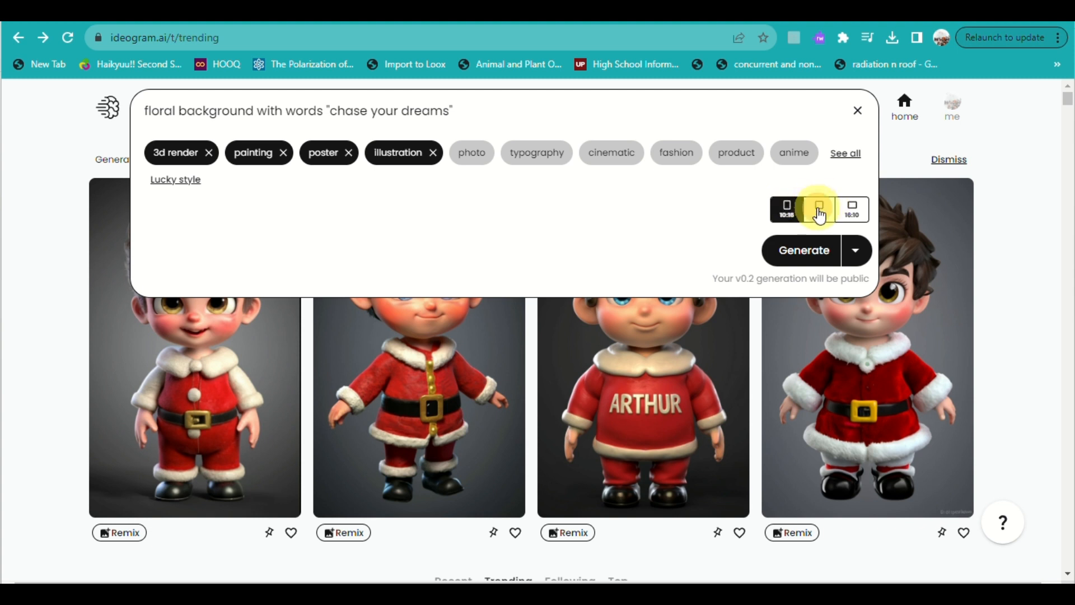
pyautogui.click(854, 210)
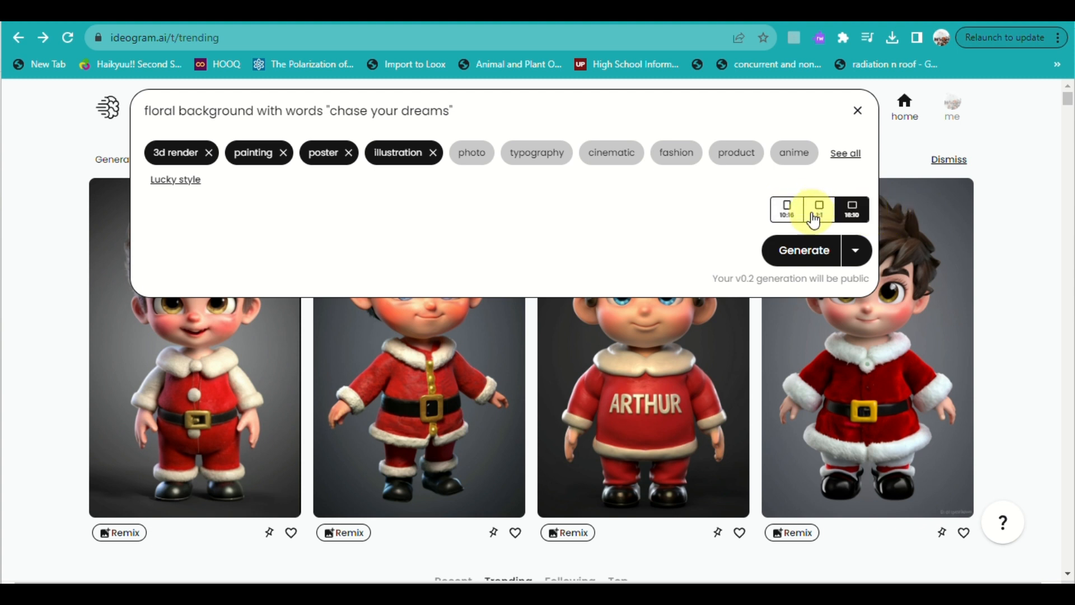
pyautogui.click(789, 218)
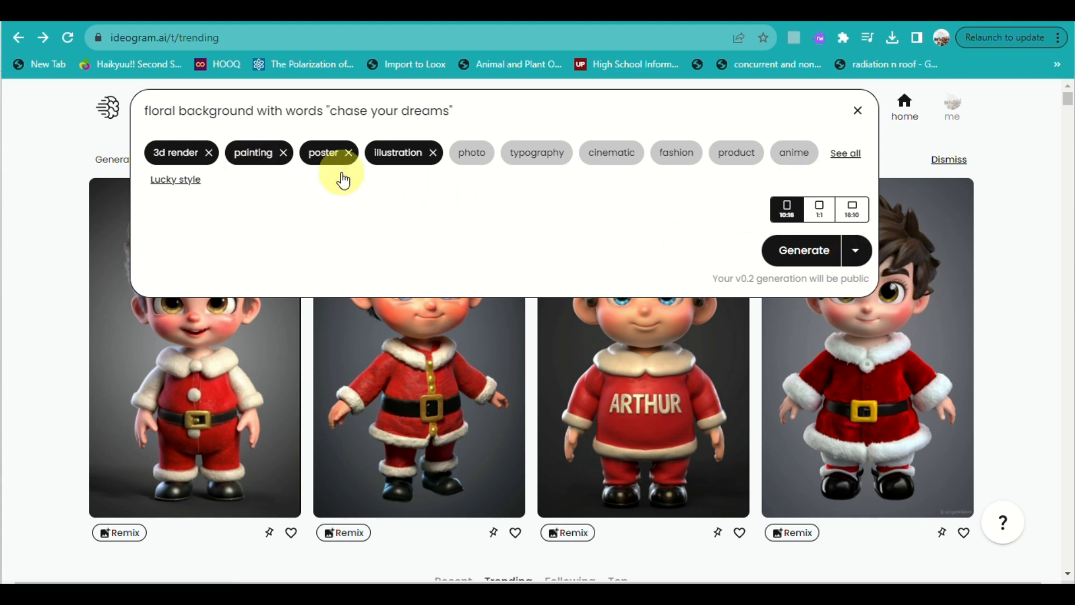
# Replace the selected styles with a random lucky style, add painting and poster, and generate the floral background images.
pyautogui.click(183, 181)
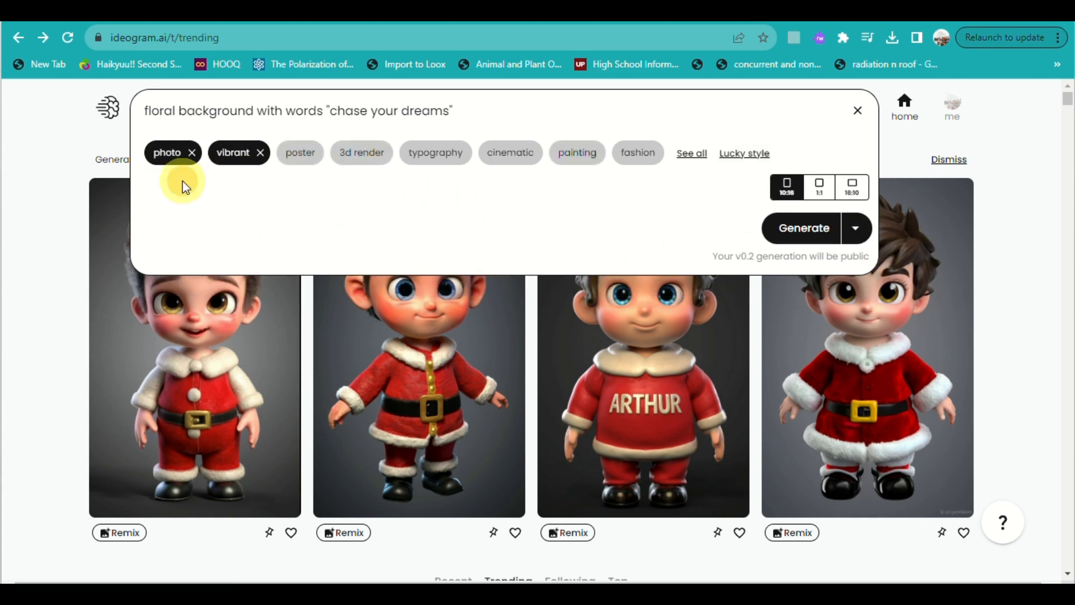
pyautogui.click(579, 165)
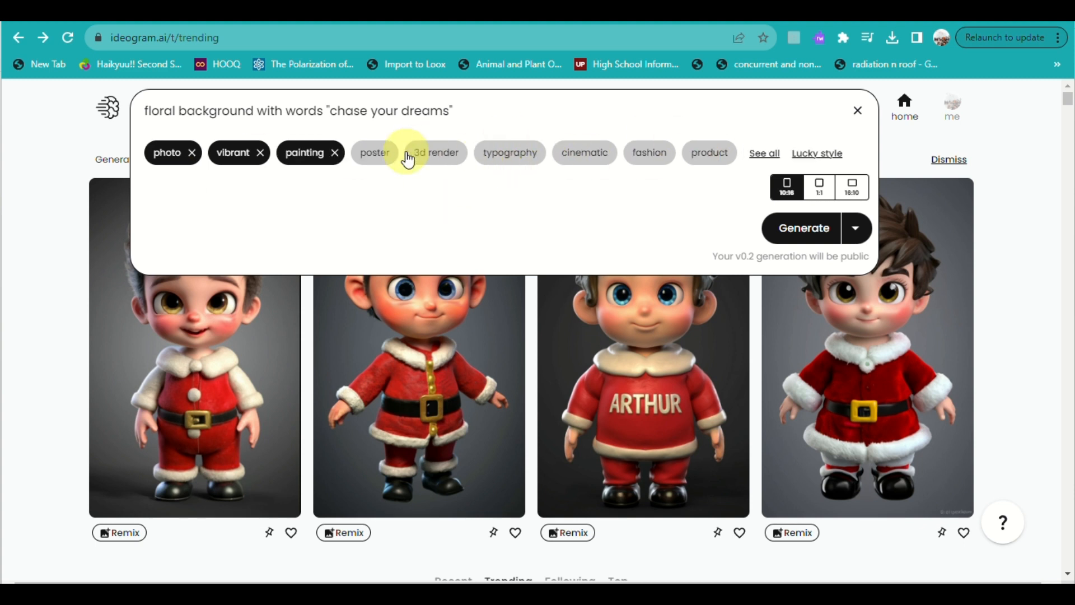
pyautogui.click(377, 157)
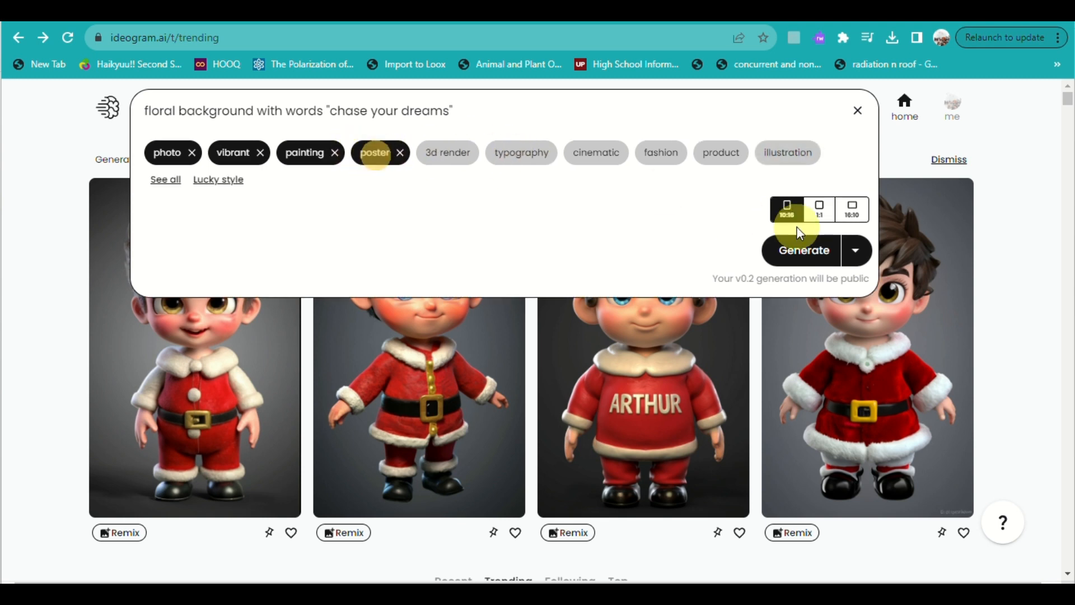
pyautogui.click(801, 250)
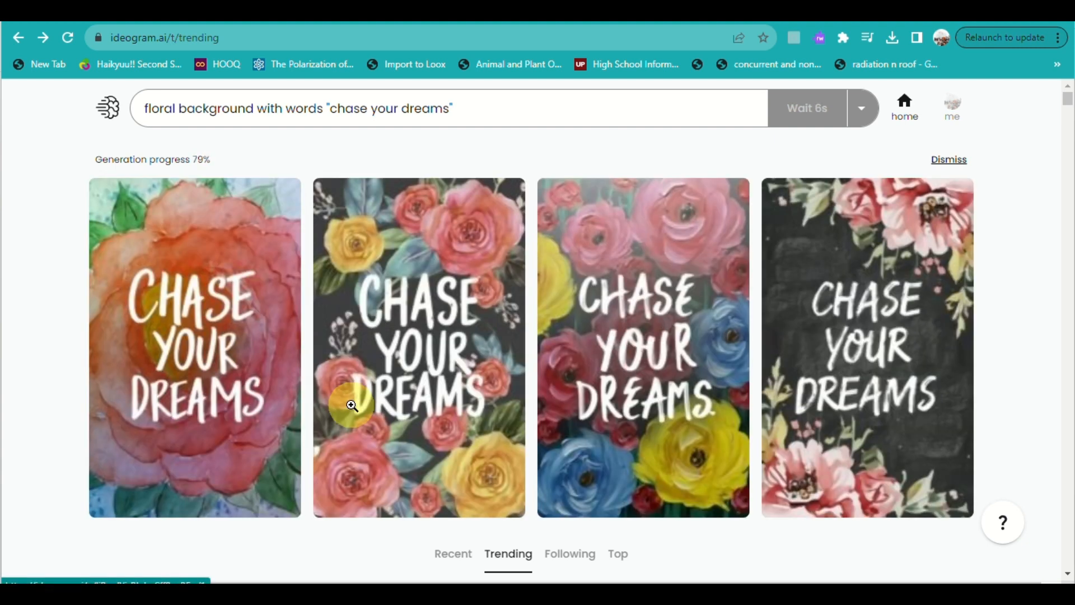
# Review the generated "chase your dreams" images and view the second one, with roses on a dark background, in detail.
pyautogui.scroll(-3, 700, 444)
pyautogui.scroll(2, 699, 444)
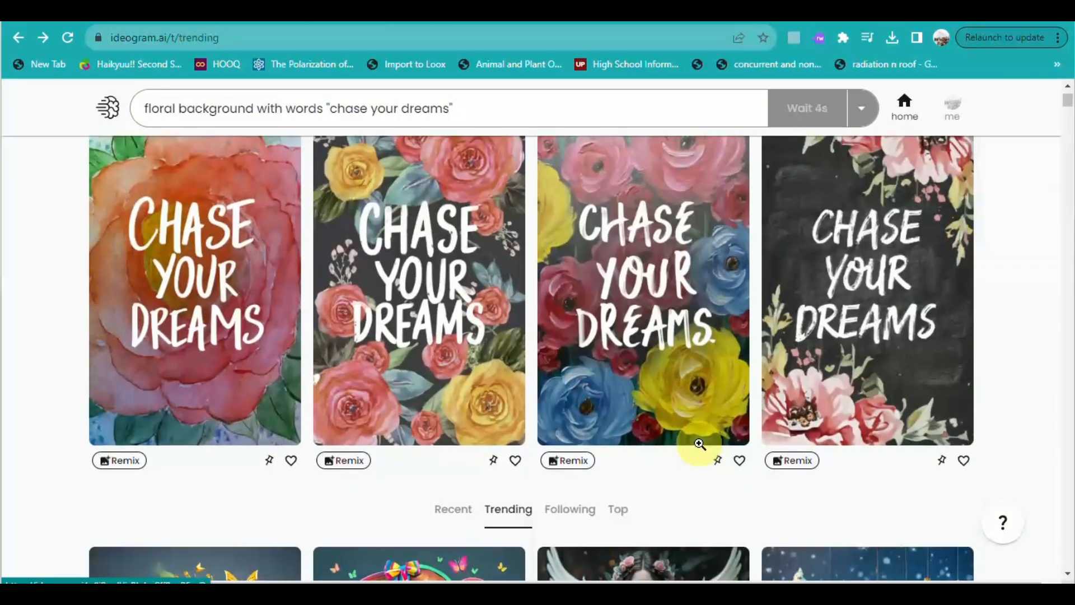
pyautogui.scroll(2, 199, 372)
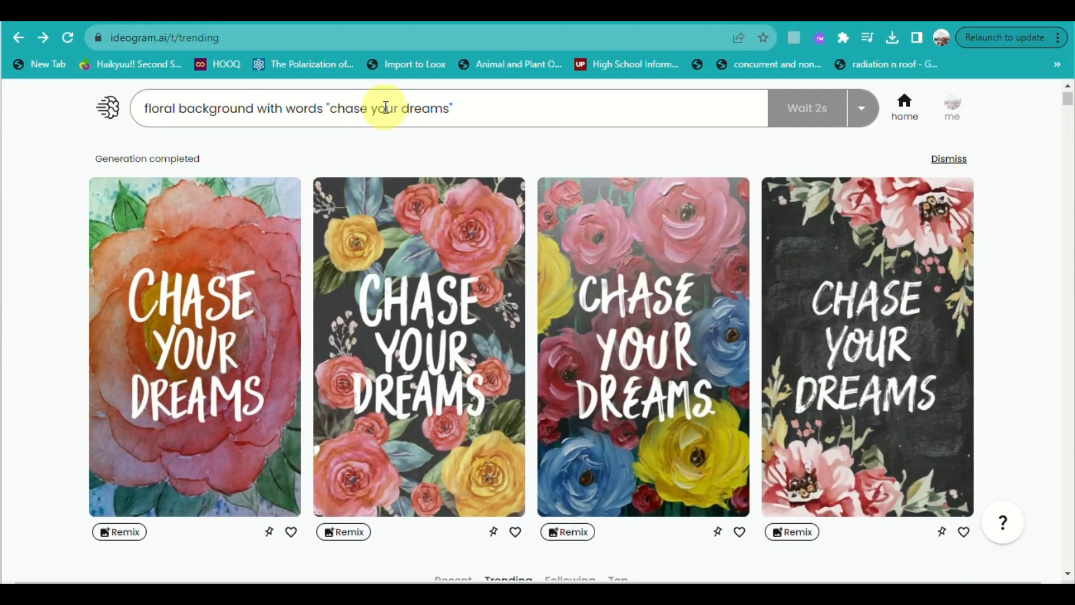
pyautogui.click(475, 117)
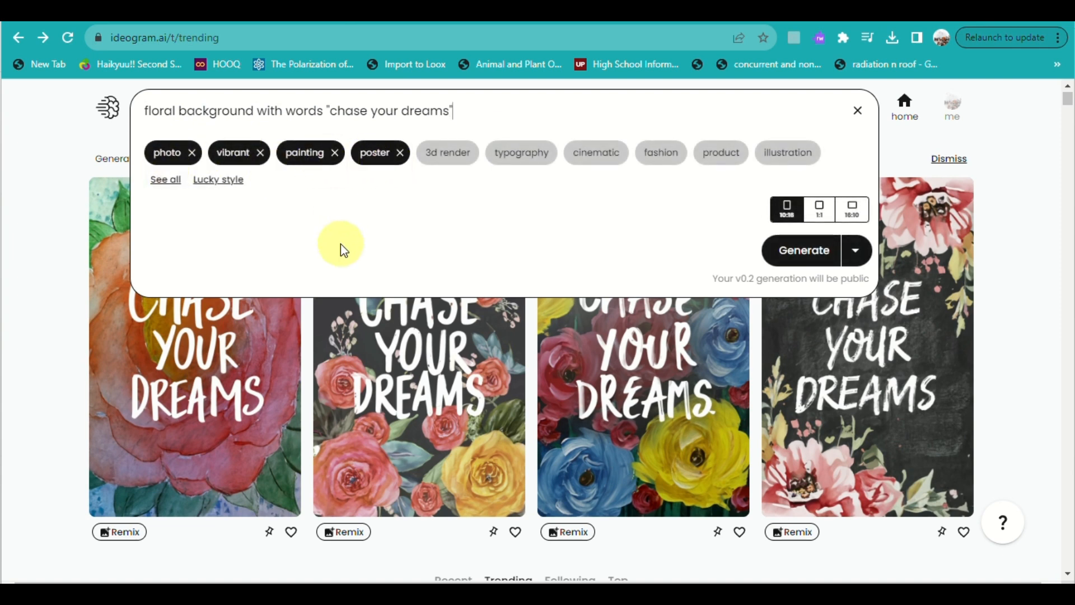
pyautogui.click(347, 336)
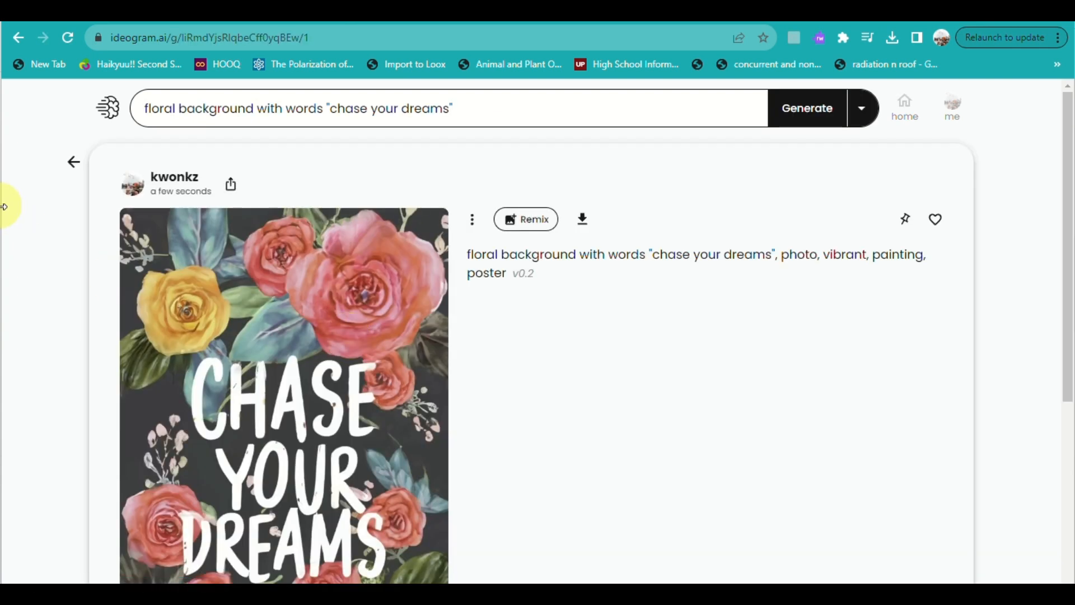
pyautogui.click(75, 163)
# Browse the trending community images below the generated results.
pyautogui.scroll(-6, 428, 423)
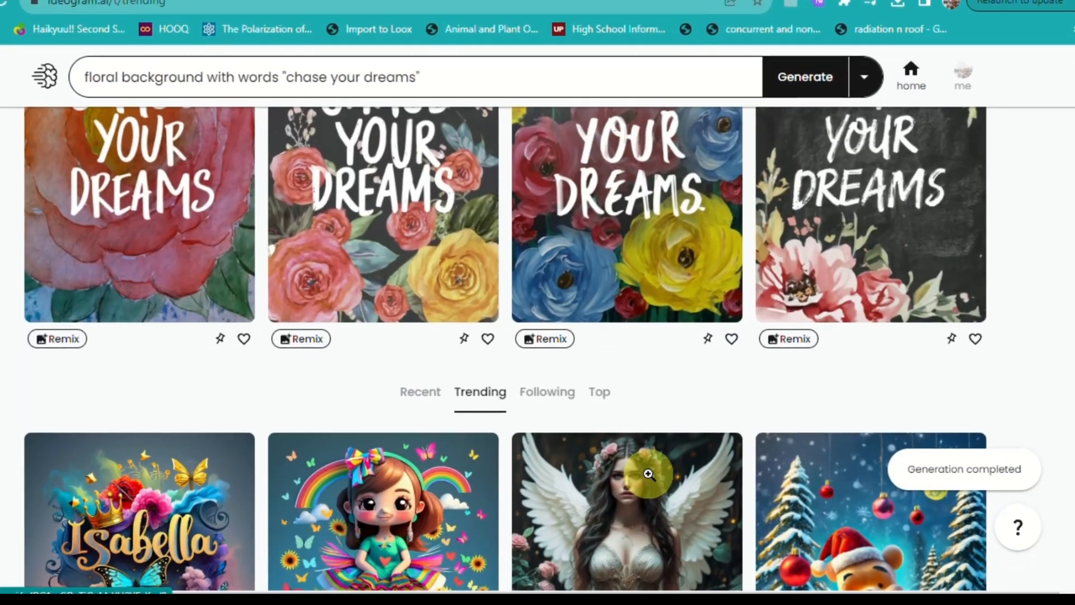
pyautogui.scroll(-15, 458, 406)
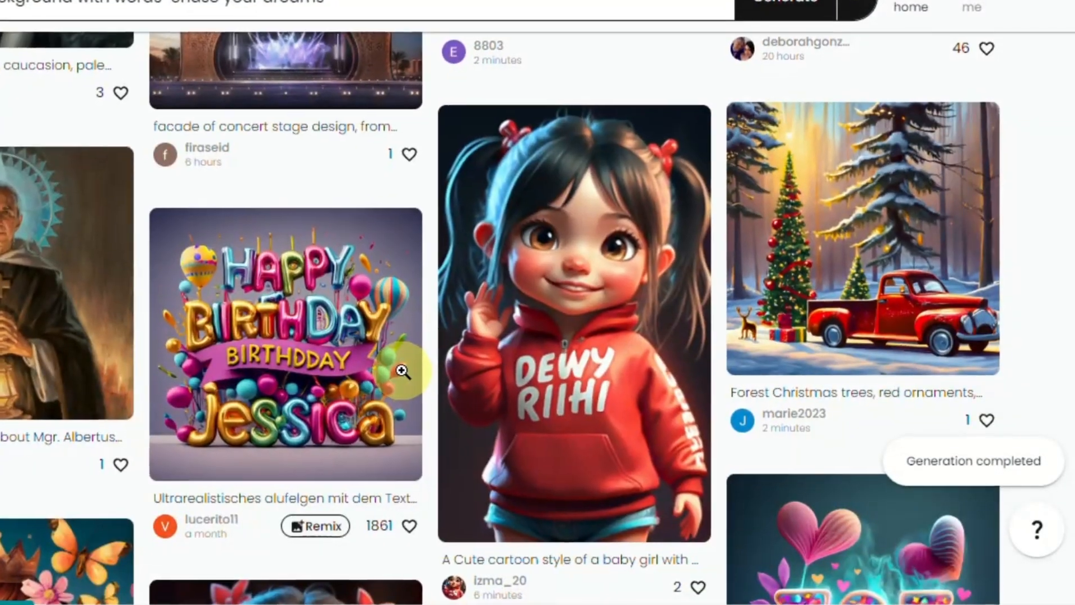
pyautogui.scroll(-12, 413, 374)
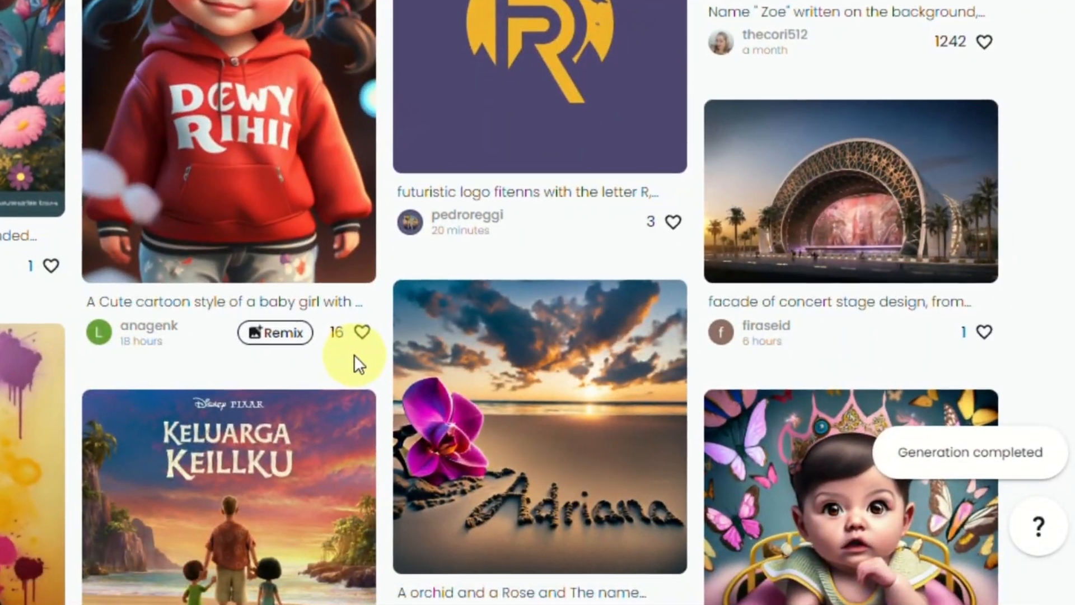
pyautogui.scroll(20, 354, 358)
pyautogui.scroll(9, 314, 341)
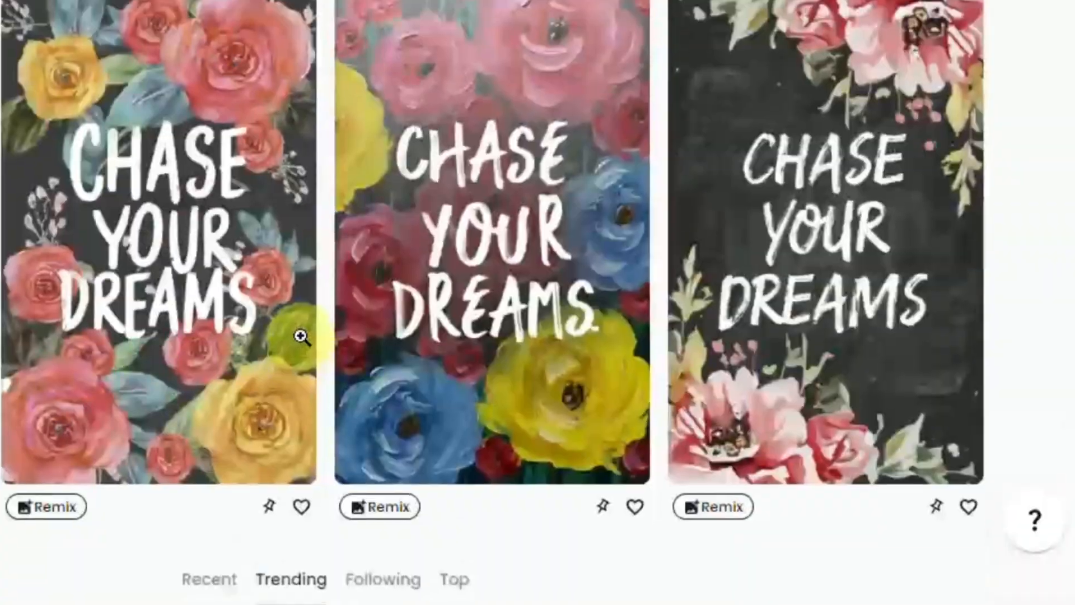
# Switch the community feed to the most recent images and look through them for one to remix.
pyautogui.scroll(-8, 314, 342)
pyautogui.scroll(1, 318, 319)
pyautogui.click(250, 35)
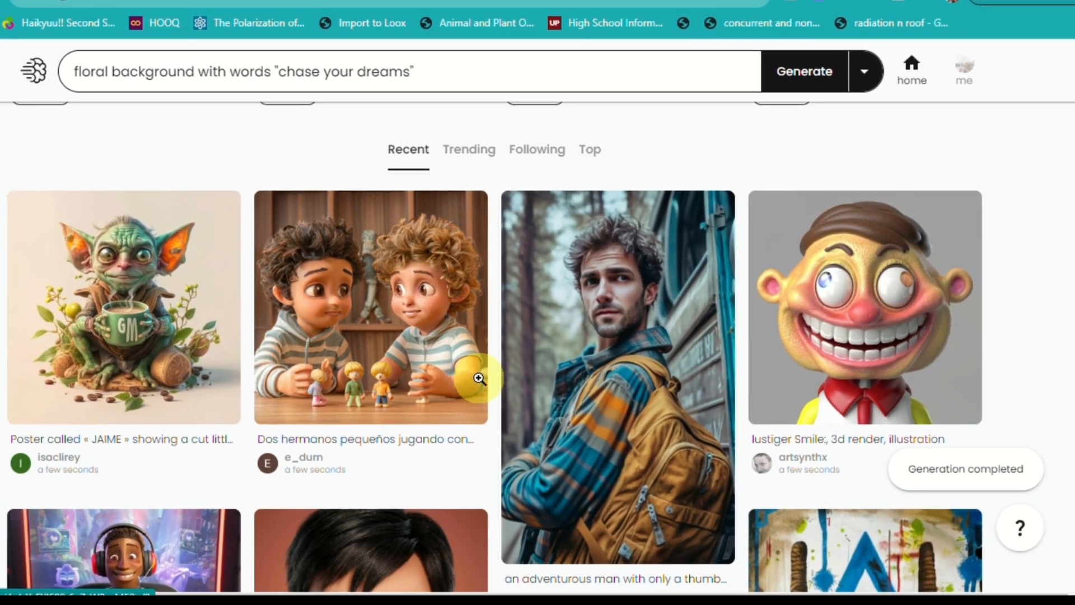
pyautogui.scroll(-4, 470, 376)
pyautogui.scroll(-18, 504, 385)
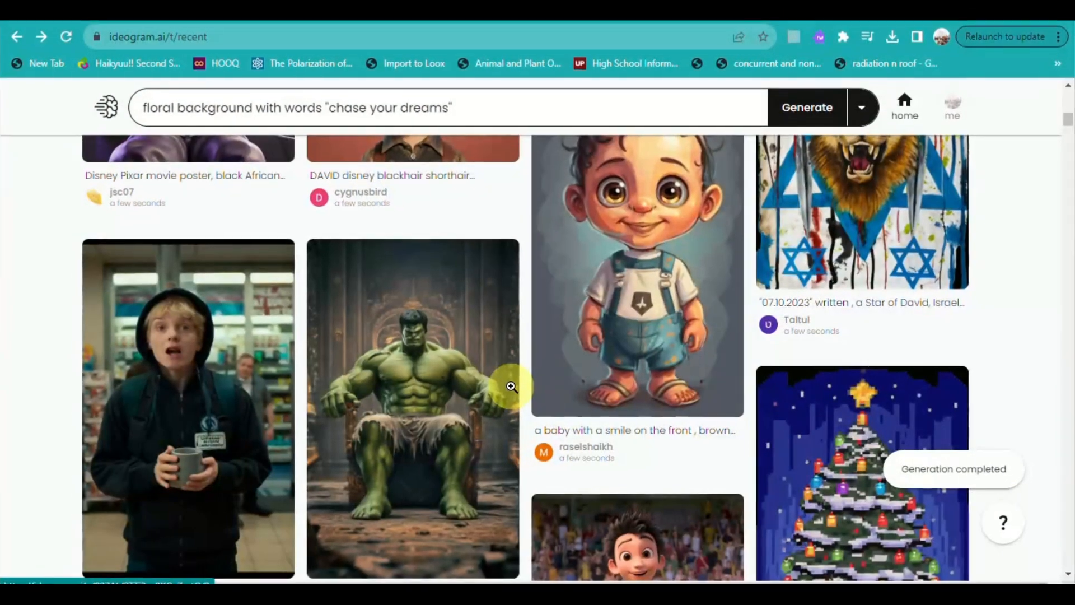
pyautogui.scroll(15, 512, 386)
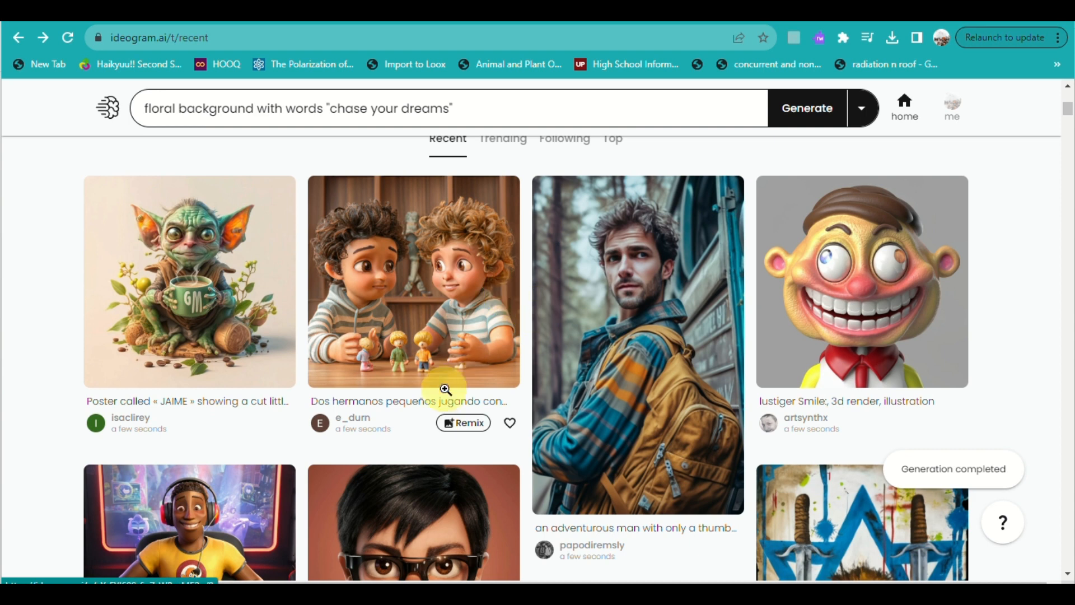
pyautogui.scroll(2, 468, 440)
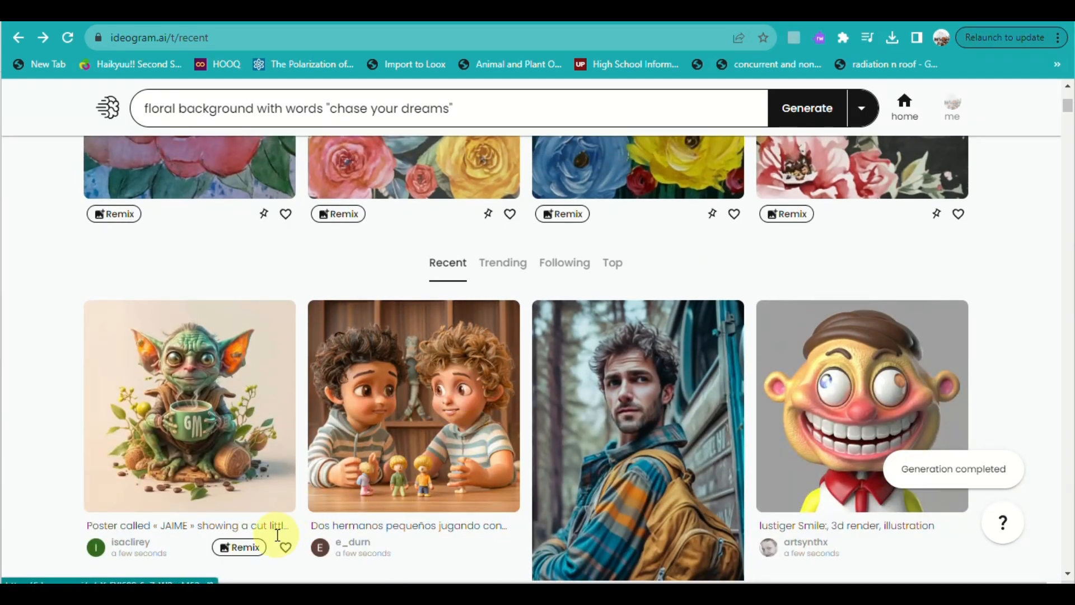
# Remix the goblin coffee poster with "green Goblin" replaced by "smurf" in the prompt, and generate the images.
pyautogui.click(237, 548)
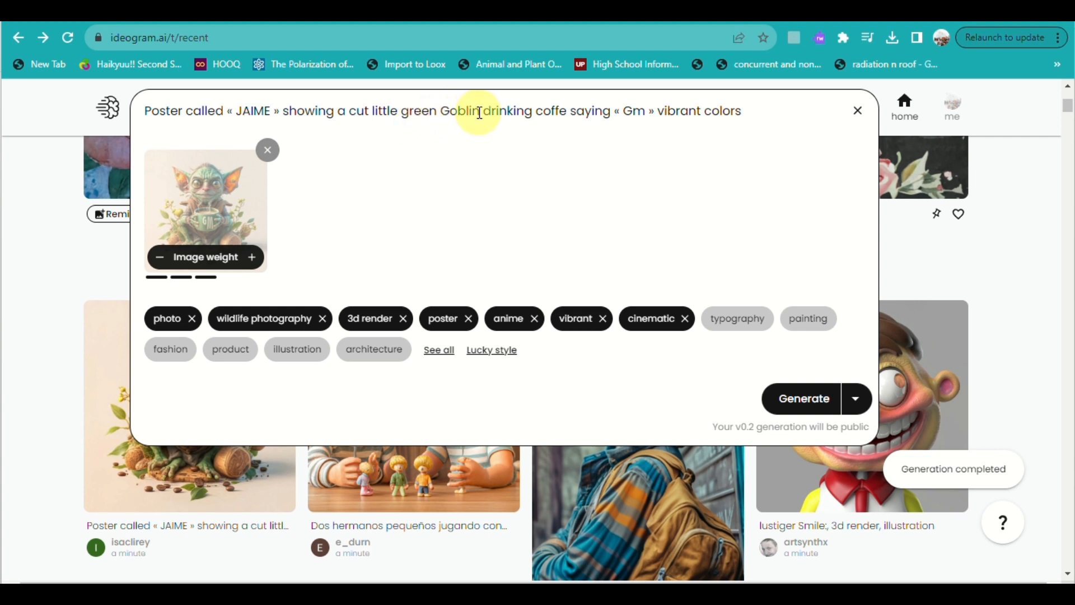
pyautogui.moveTo(479, 113); pyautogui.dragTo(461, 112)
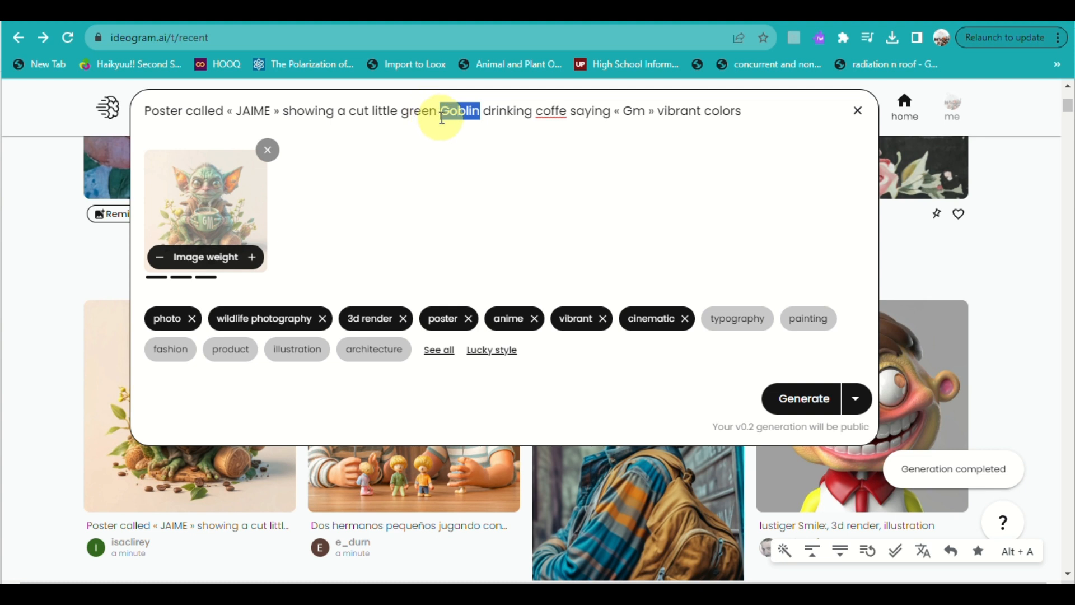
pyautogui.moveTo(403, 112); pyautogui.dragTo(462, 114)
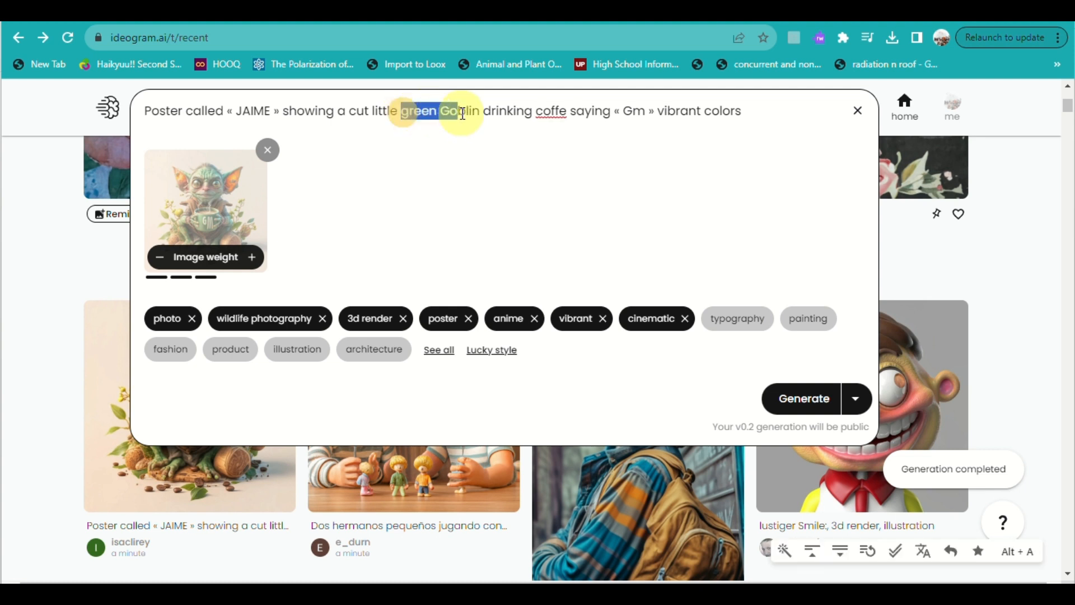
pyautogui.write('sm')
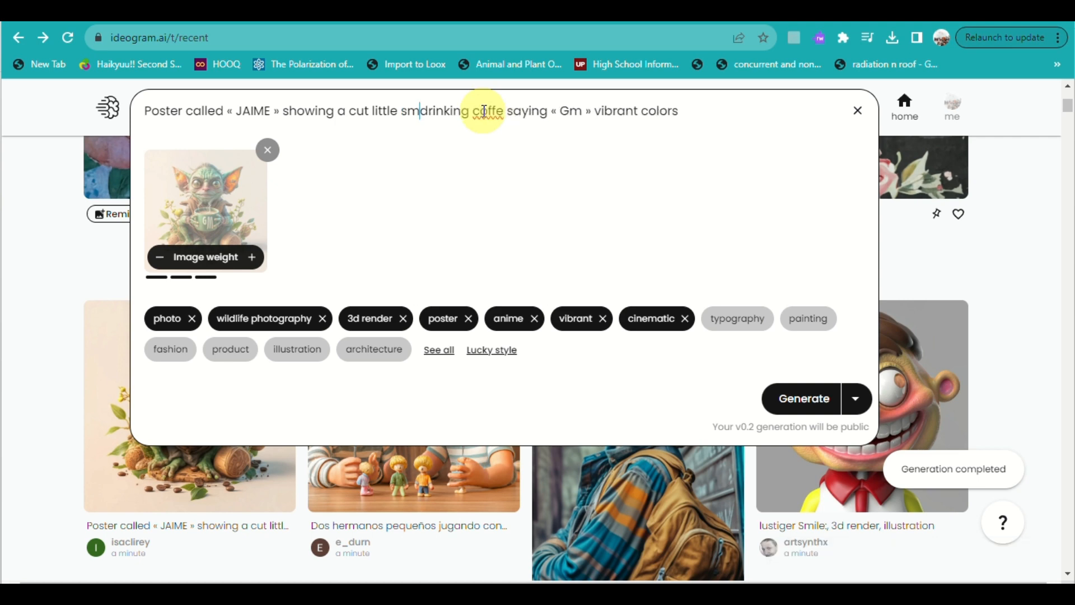
pyautogui.write('urf')
pyautogui.press('Return')
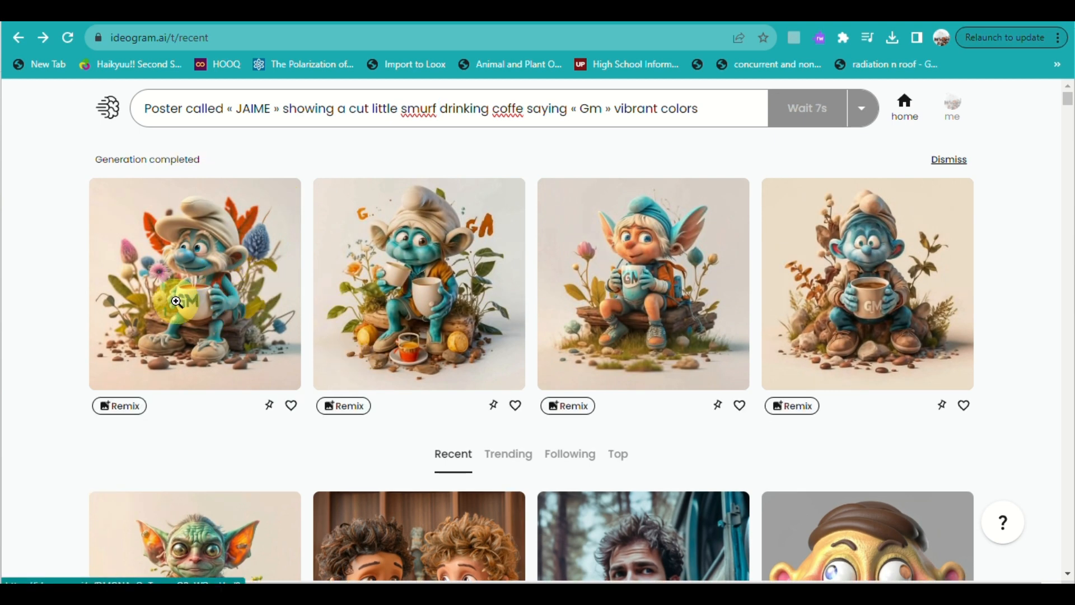
pyautogui.scroll(5, 175, 301)
pyautogui.scroll(-5, 176, 301)
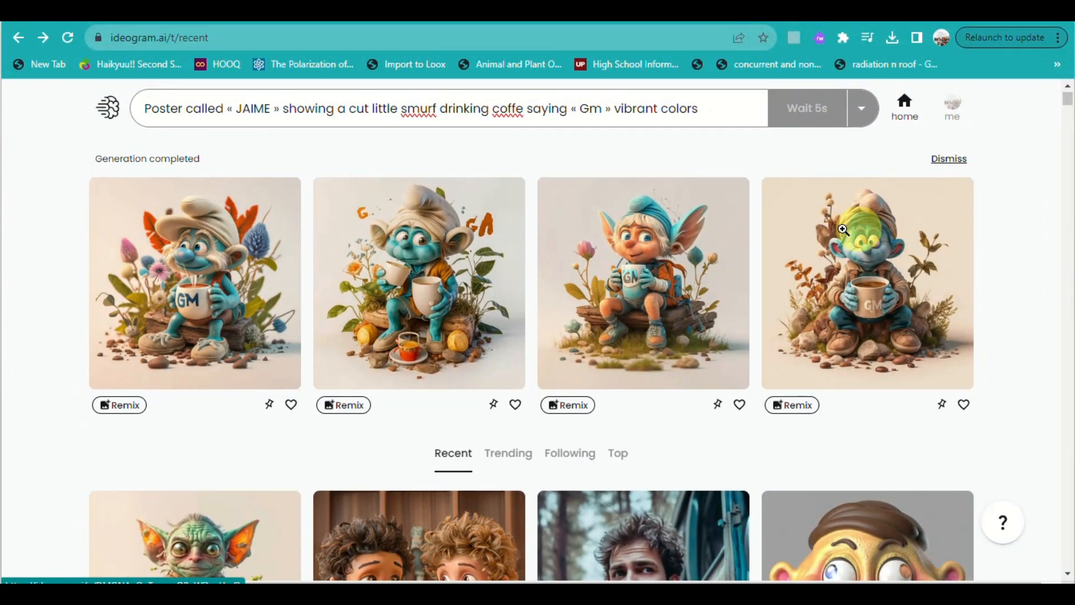
# Check the Following feed and browse the Top community images for 1 day.
pyautogui.click(585, 456)
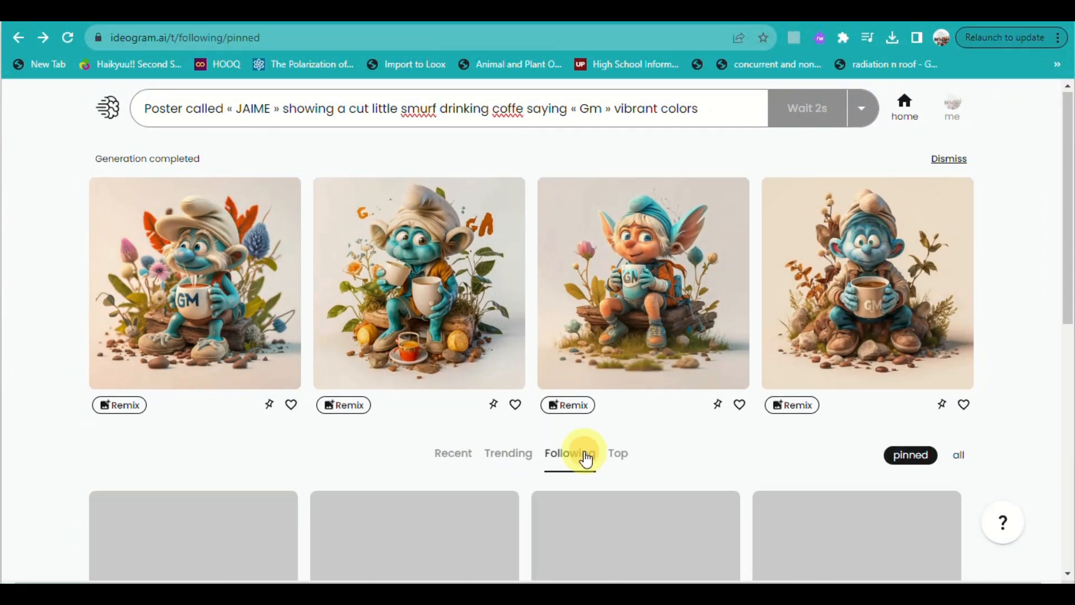
pyautogui.scroll(-4, 621, 240)
pyautogui.click(625, 206)
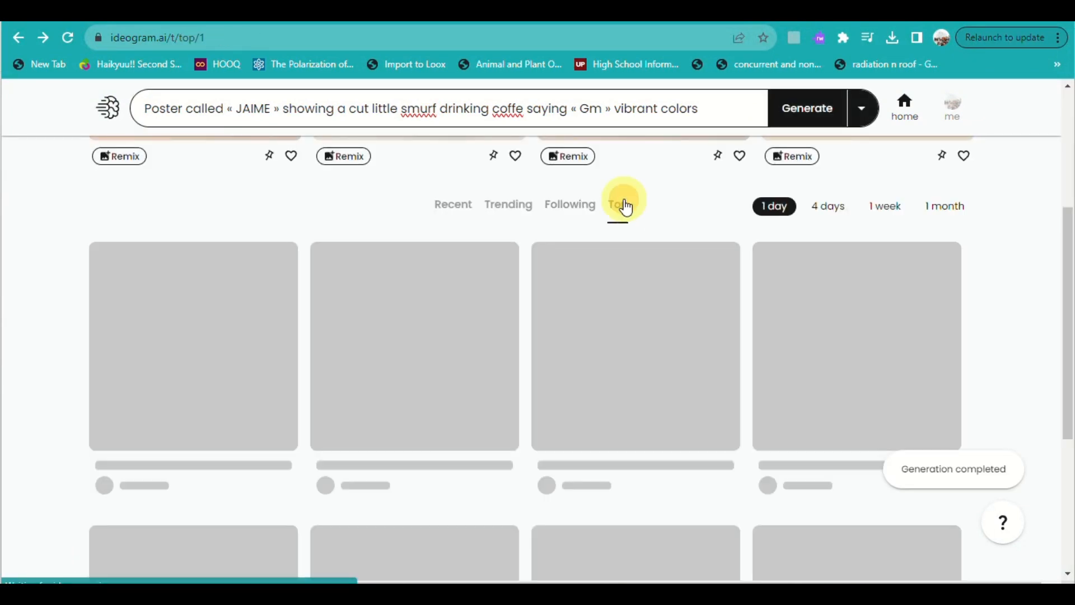
pyautogui.scroll(-1, 602, 417)
pyautogui.scroll(-10, 602, 418)
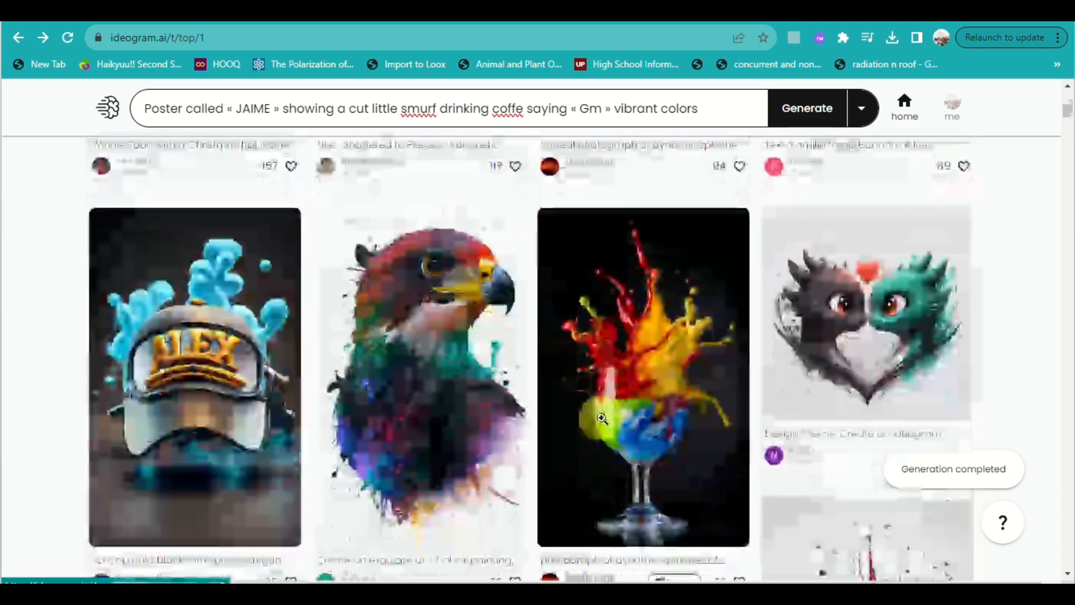
pyautogui.scroll(1, 601, 417)
pyautogui.scroll(8, 601, 418)
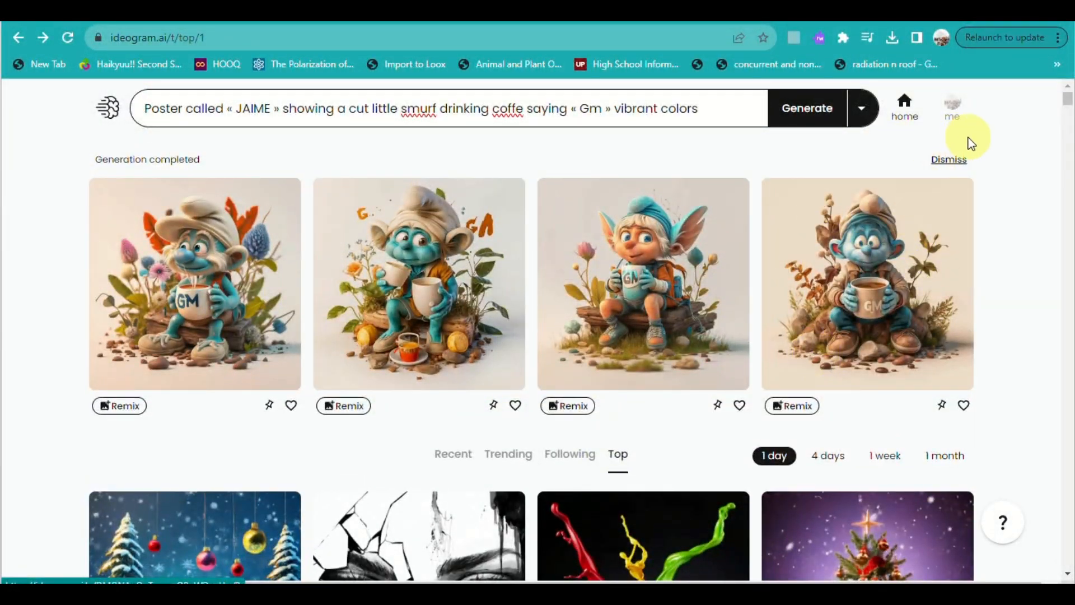
# Open the profile's generated images and view the Santa baby boy picture in detail.
pyautogui.click(953, 122)
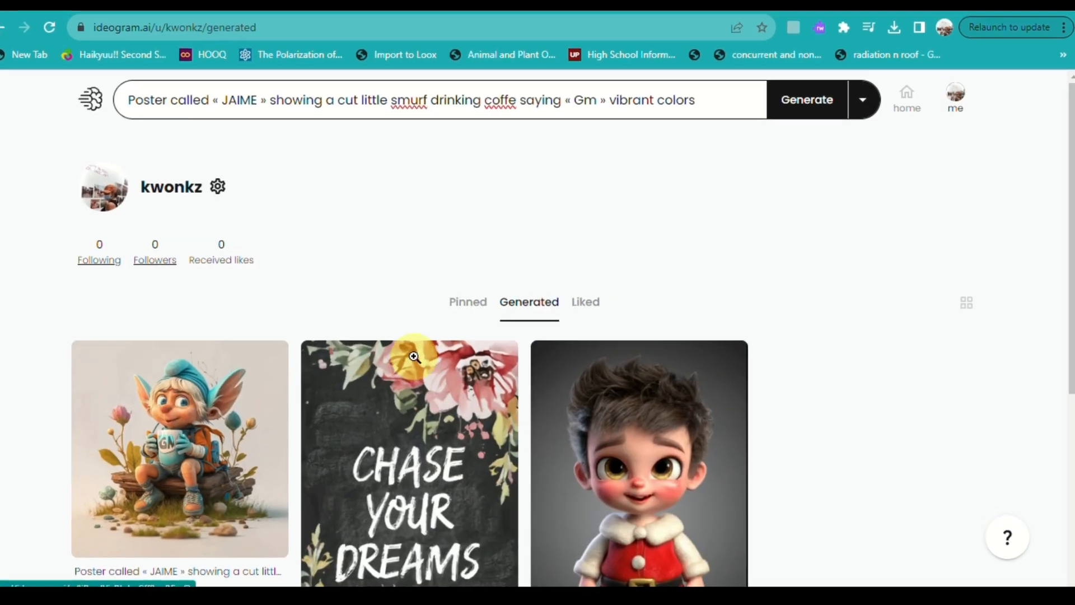
pyautogui.scroll(-5, 421, 356)
pyautogui.scroll(3, 404, 354)
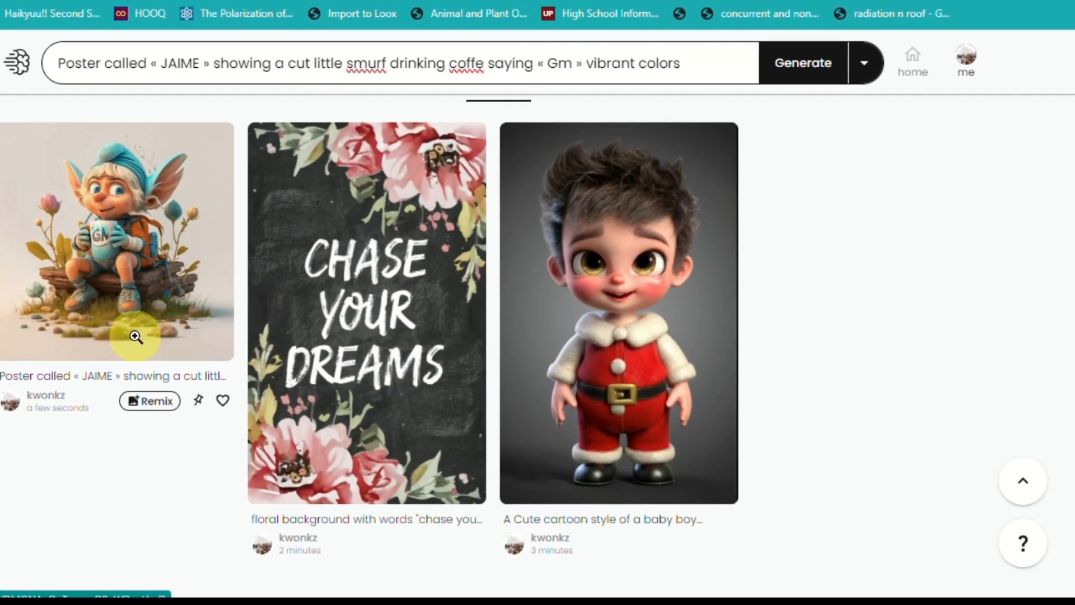
pyautogui.scroll(1, 115, 307)
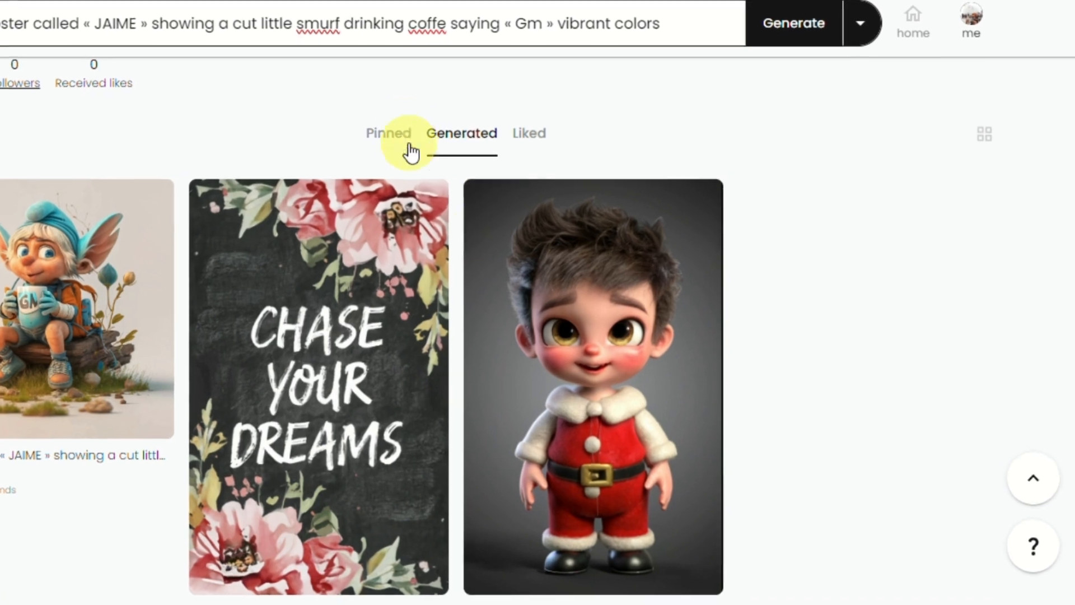
pyautogui.click(549, 319)
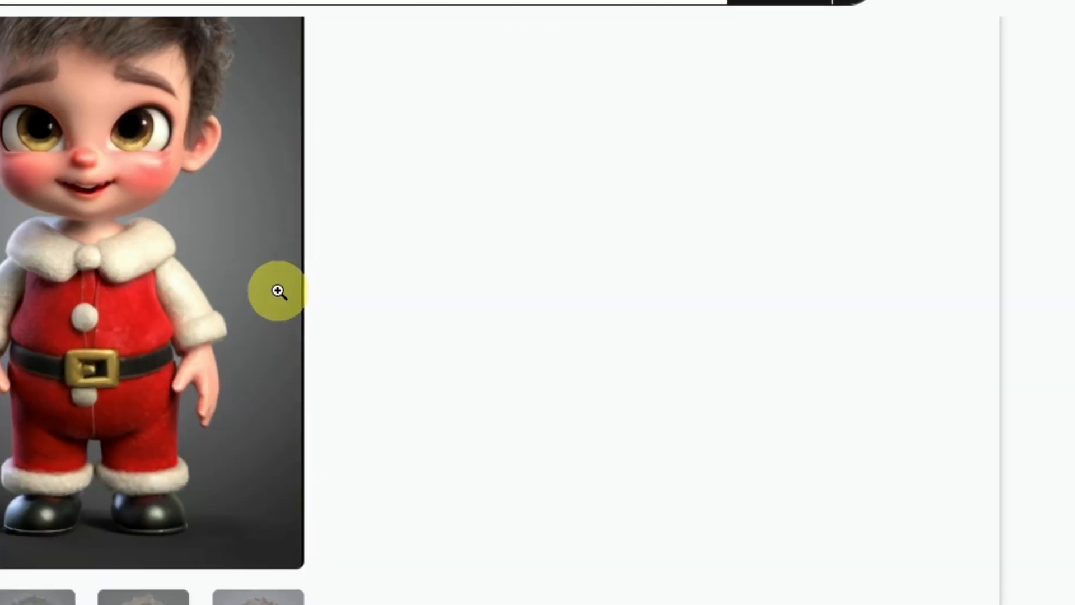
pyautogui.press('Escape')
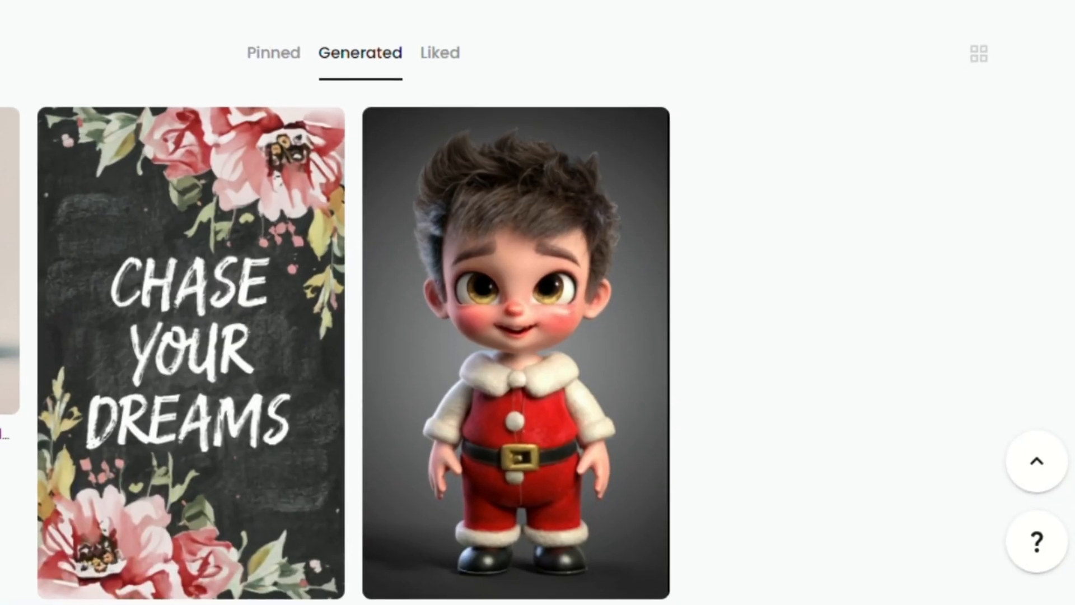
pyautogui.scroll(-2, 359, 302)
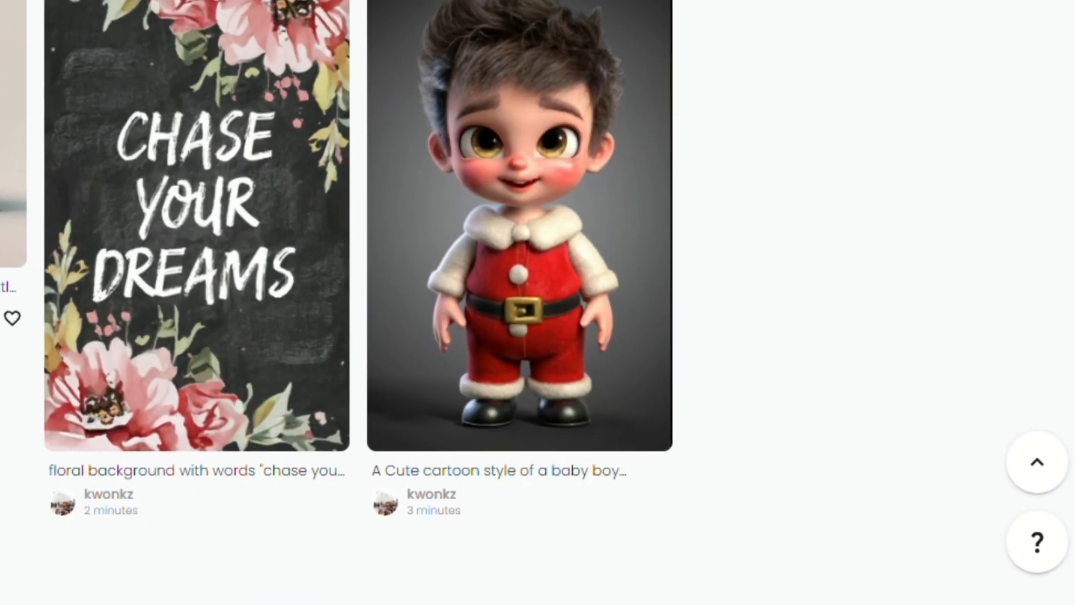
# Open the generated smurf poster from the profile and view its second variation, the smurf holding two cups.
pyautogui.click(14, 184)
pyautogui.scroll(-2, 504, 302)
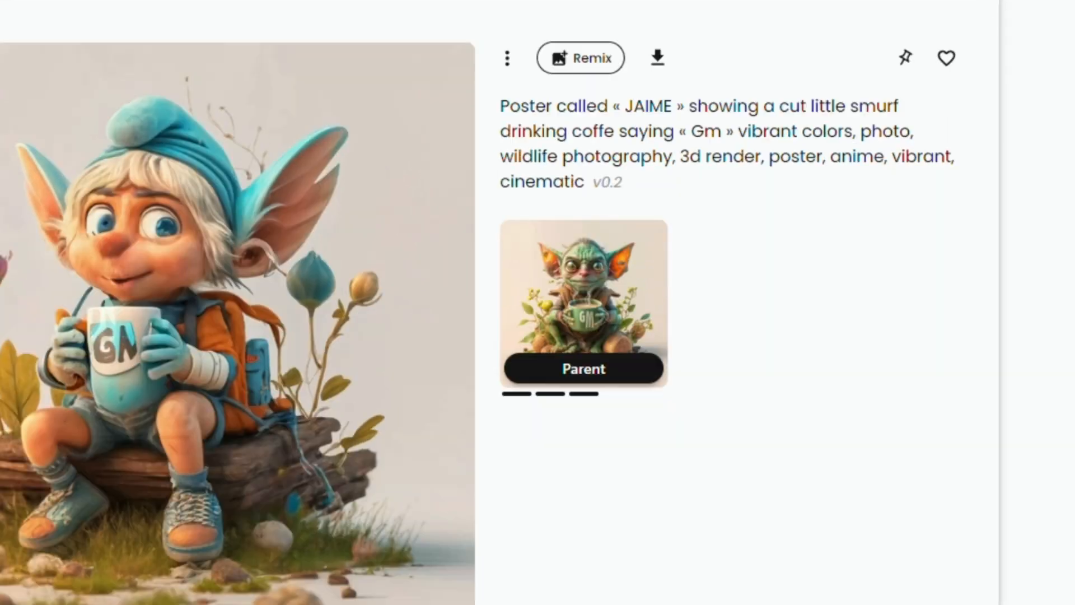
pyautogui.scroll(-2, 419, 404)
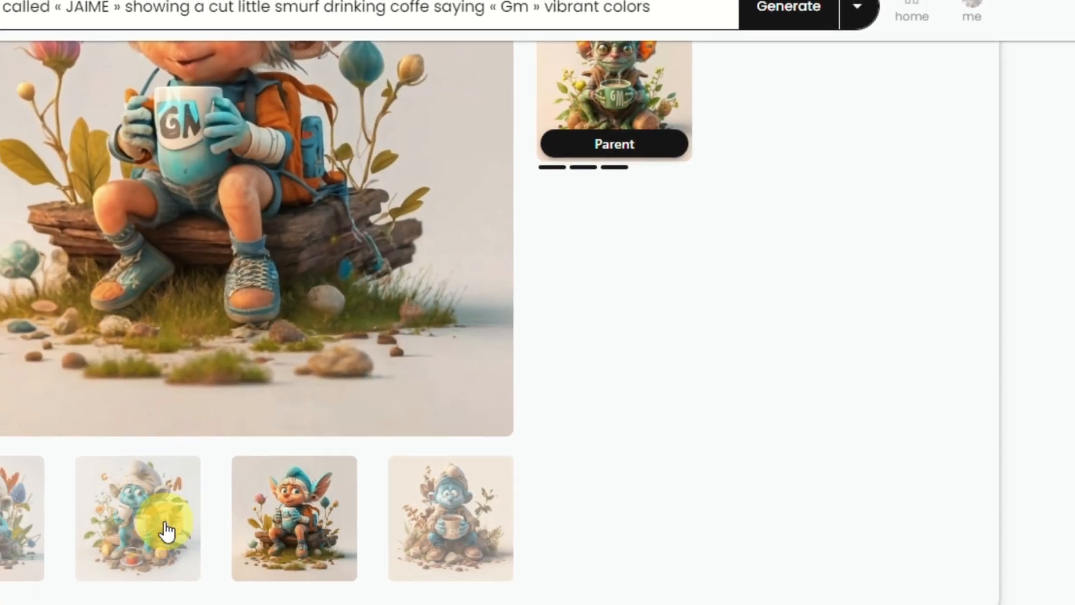
pyautogui.click(115, 525)
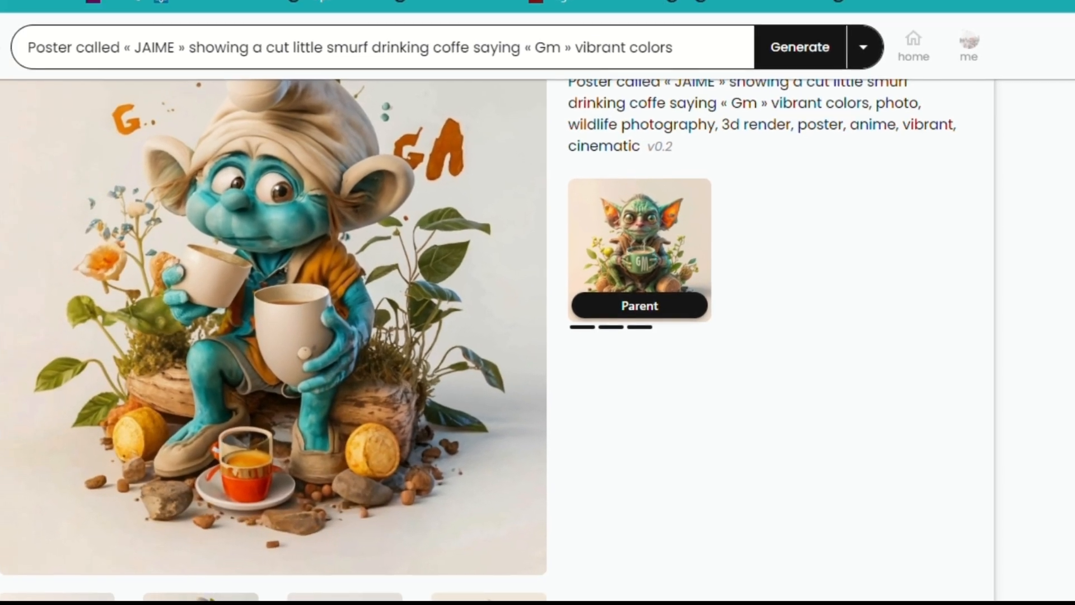
# Return from the smurf poster to the profile's generated images and look through them.
pyautogui.hotkey('alt', 'Left')
pyautogui.scroll(-2, 290, 447)
pyautogui.scroll(6, 290, 443)
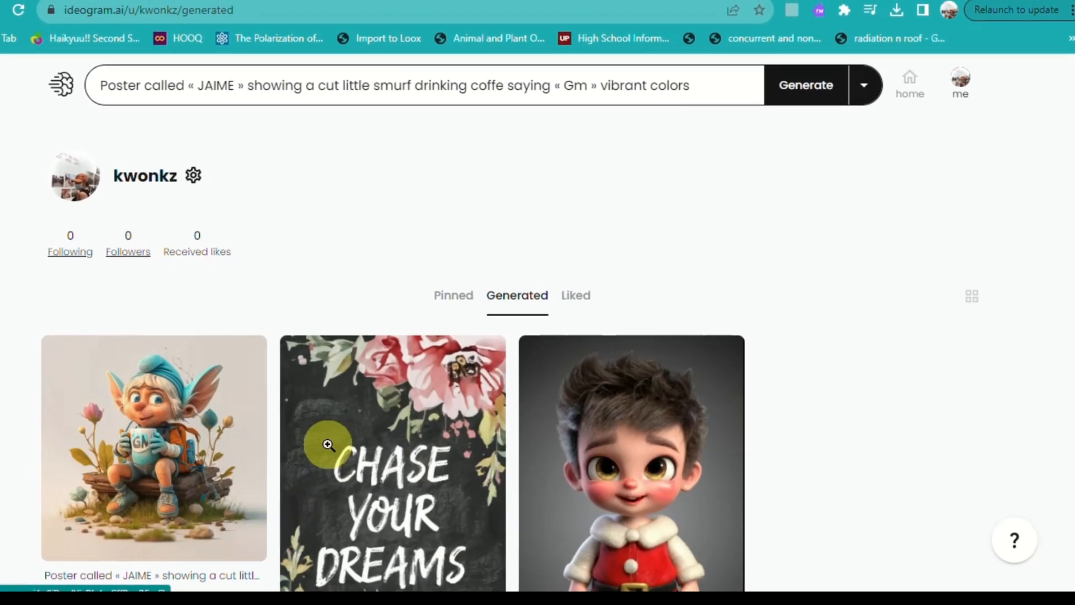
pyautogui.scroll(-5, 342, 445)
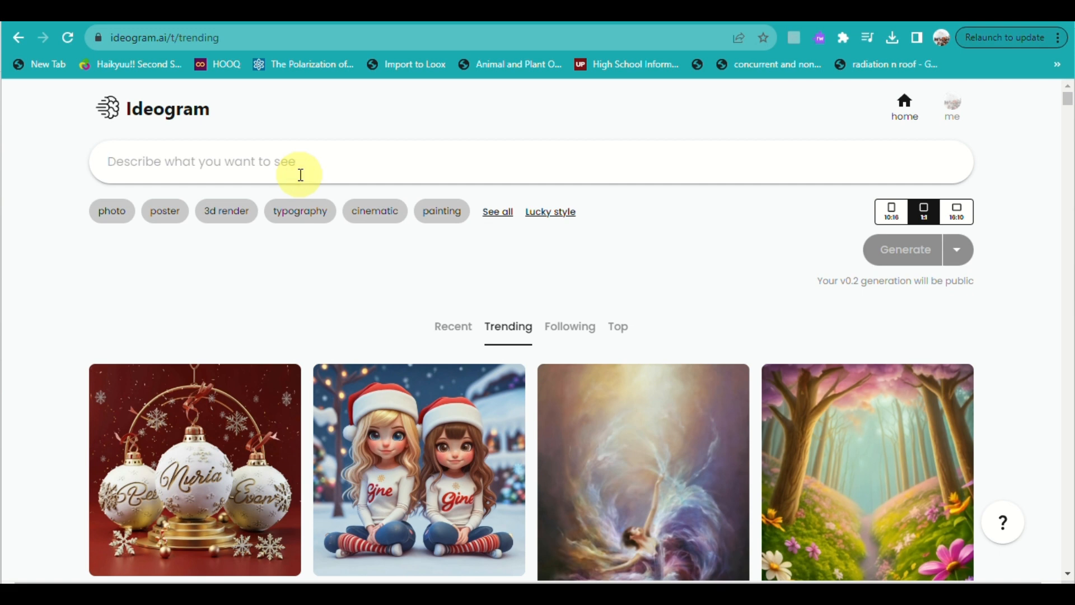
# Open the gold and black Wilson baseball cap image from the Trending feed and view its details.
pyautogui.scroll(-8, 367, 522)
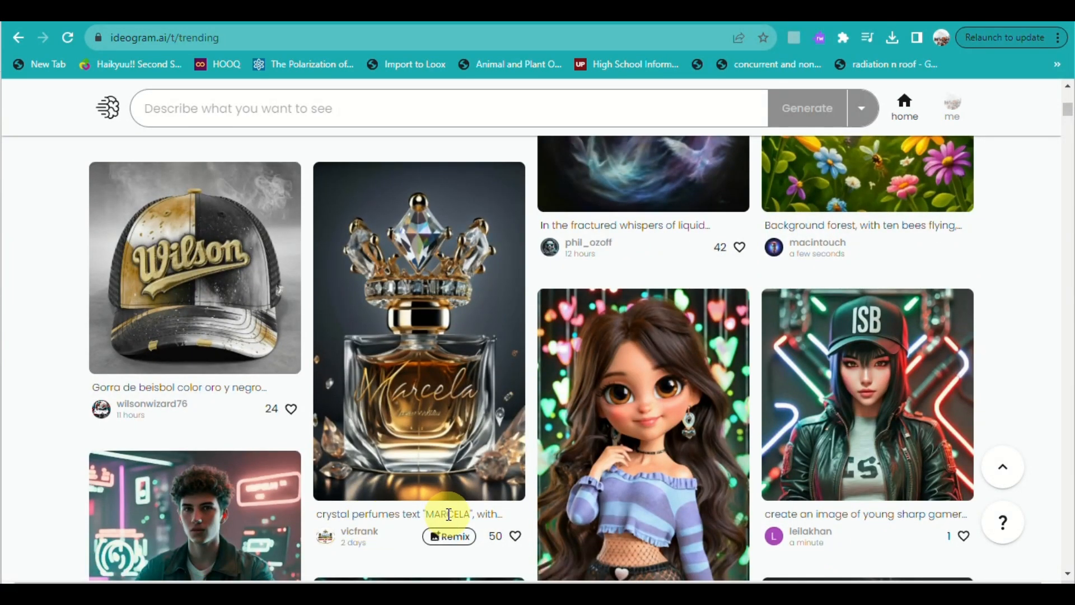
pyautogui.click(234, 315)
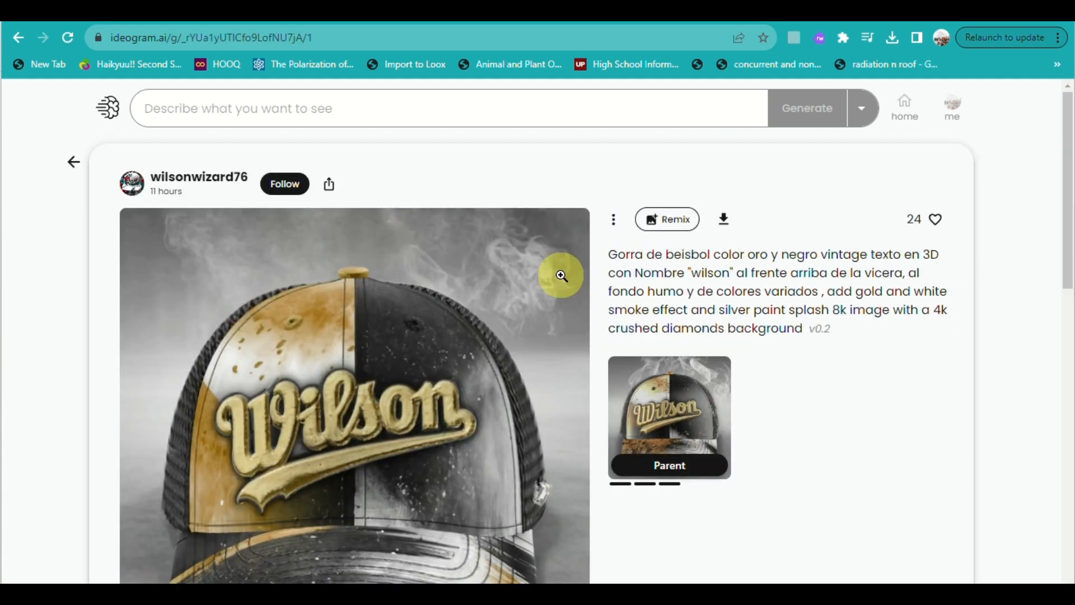
pyautogui.scroll(-5, 770, 257)
pyautogui.scroll(5, 767, 259)
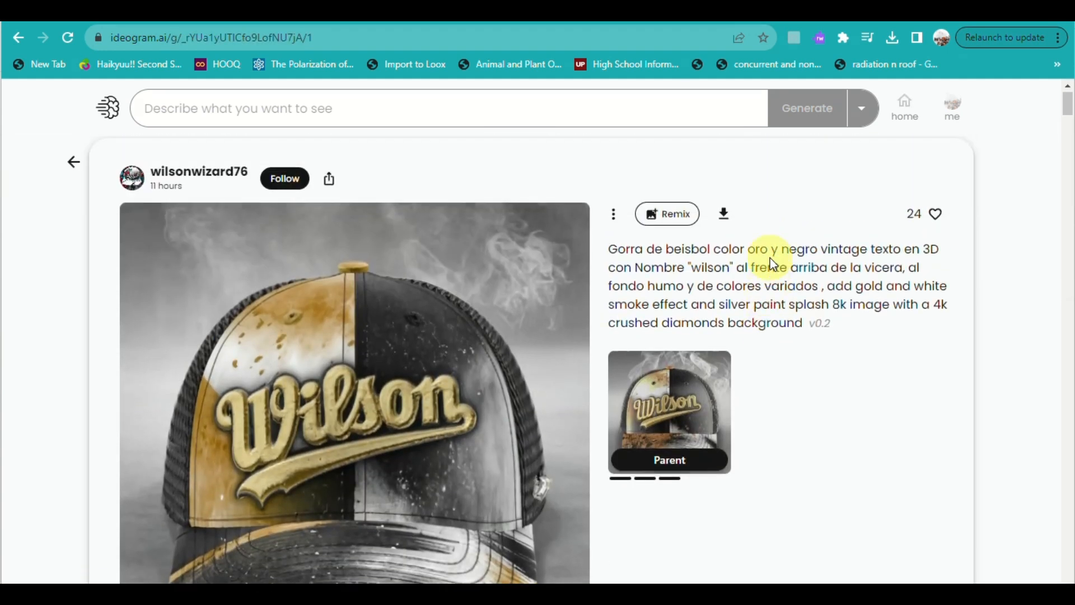
# Remix the baseball cap image with "wilson" replaced by "game on" in the prompt, and generate the images.
pyautogui.click(676, 215)
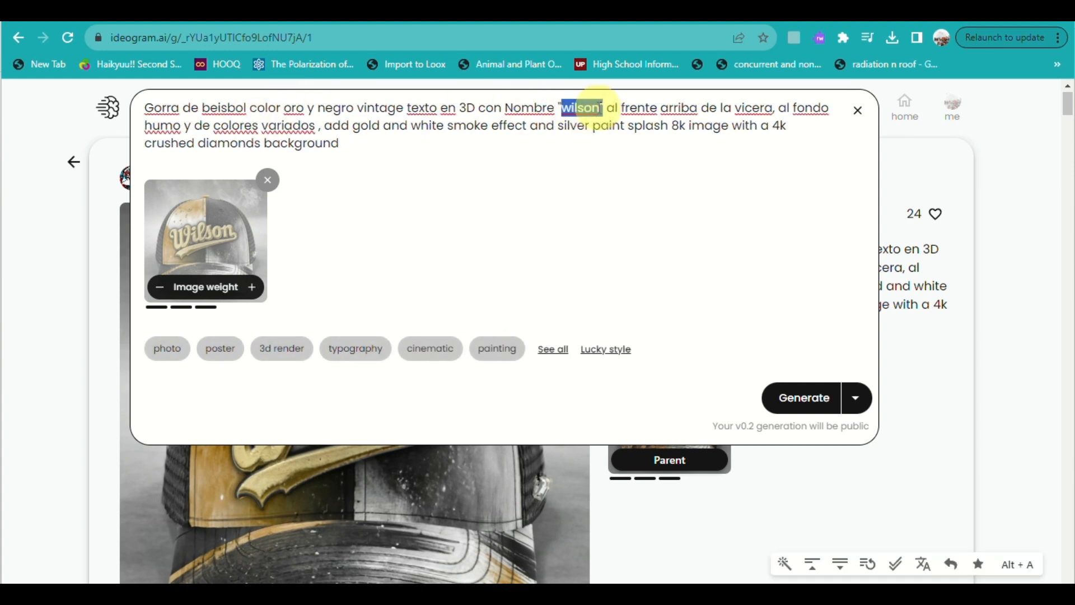
pyautogui.click(599, 108)
pyautogui.moveTo(599, 108); pyautogui.dragTo(559, 108)
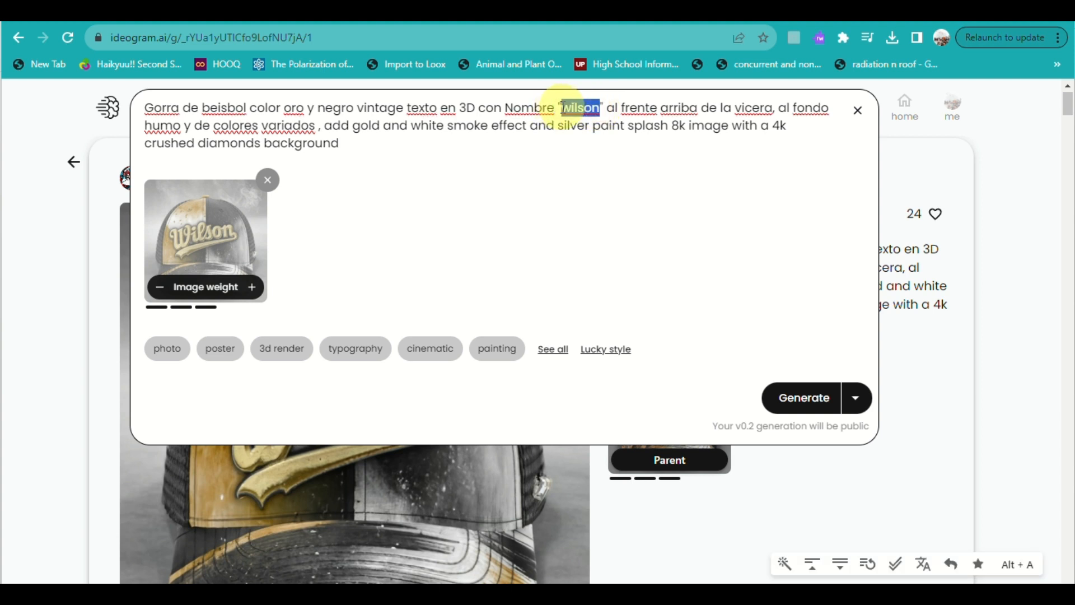
pyautogui.write('game')
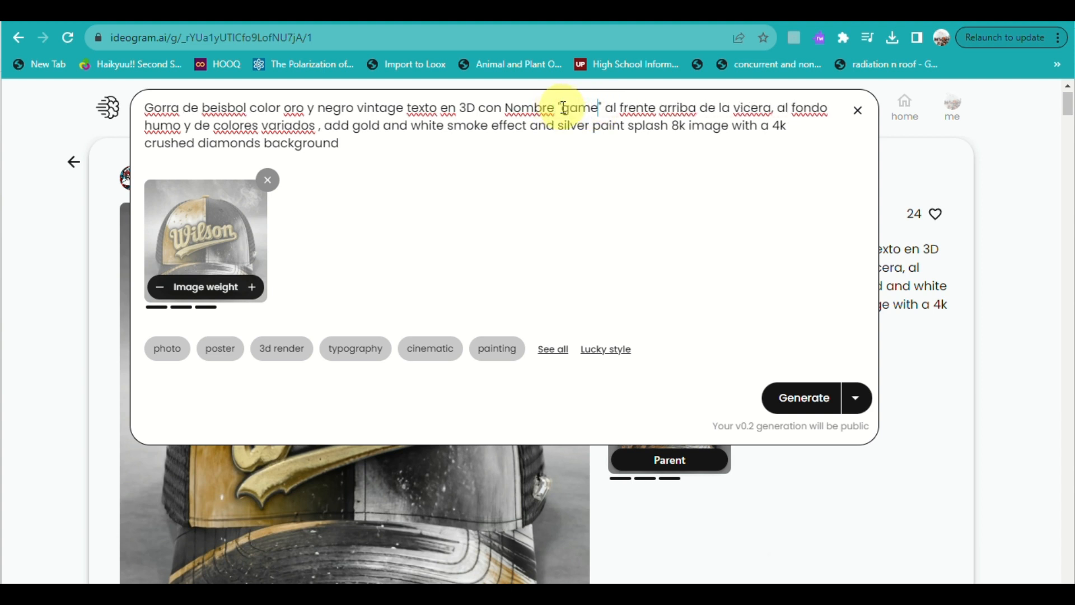
pyautogui.write(' on')
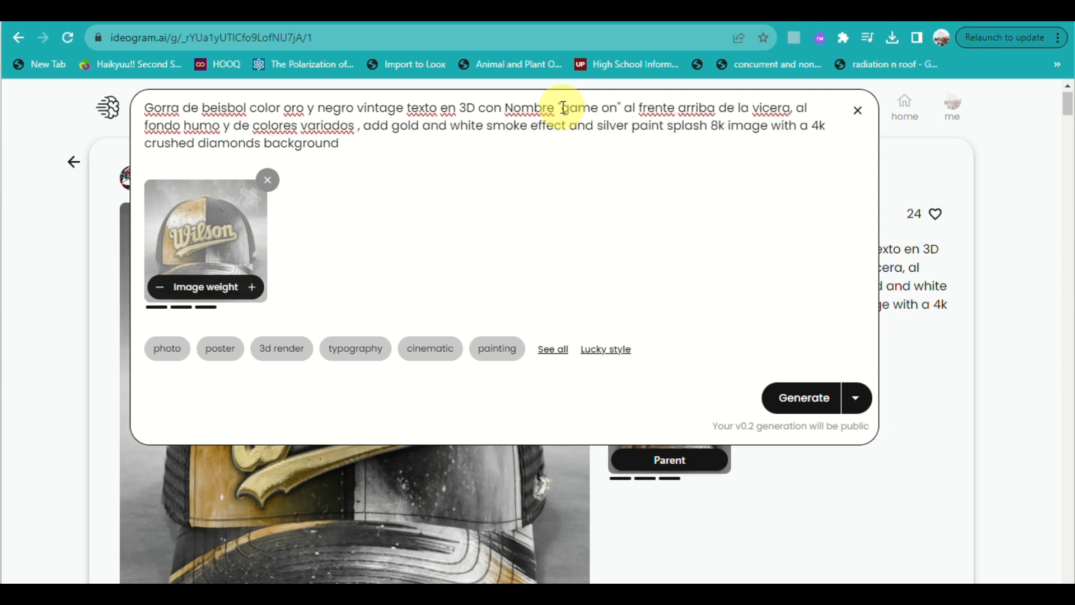
pyautogui.click(806, 399)
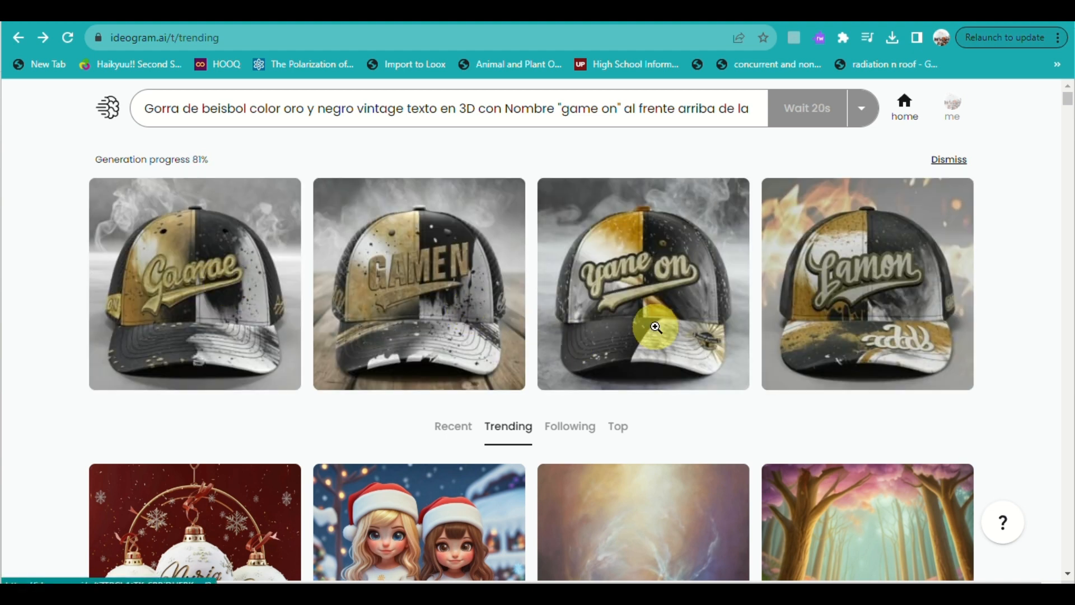
# Remove the Wilson cap reference image from the cap remix and clear its prompt.
pyautogui.click(672, 105)
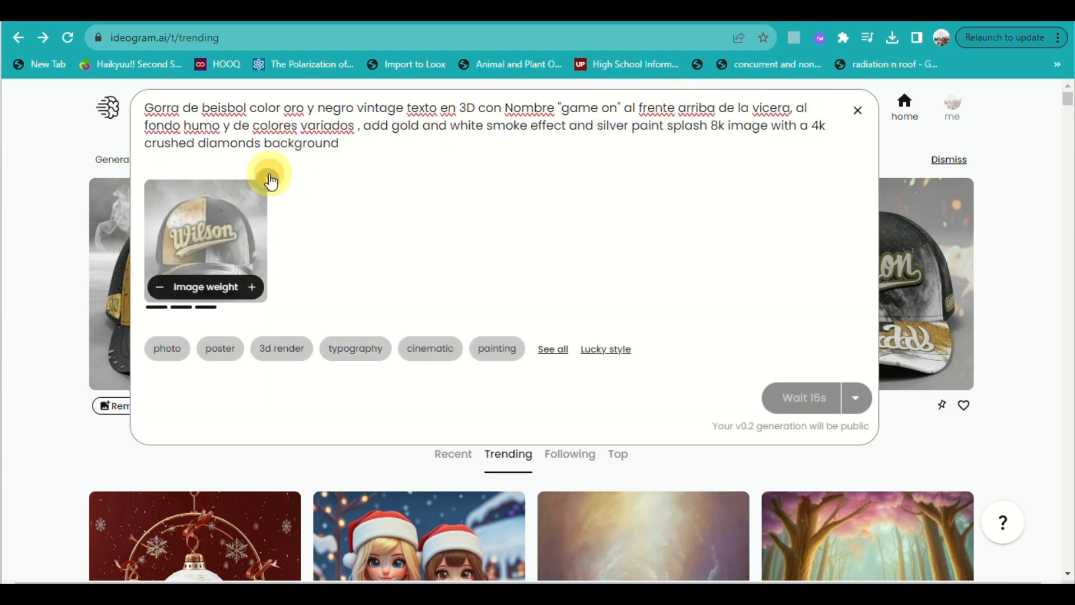
pyautogui.click(271, 181)
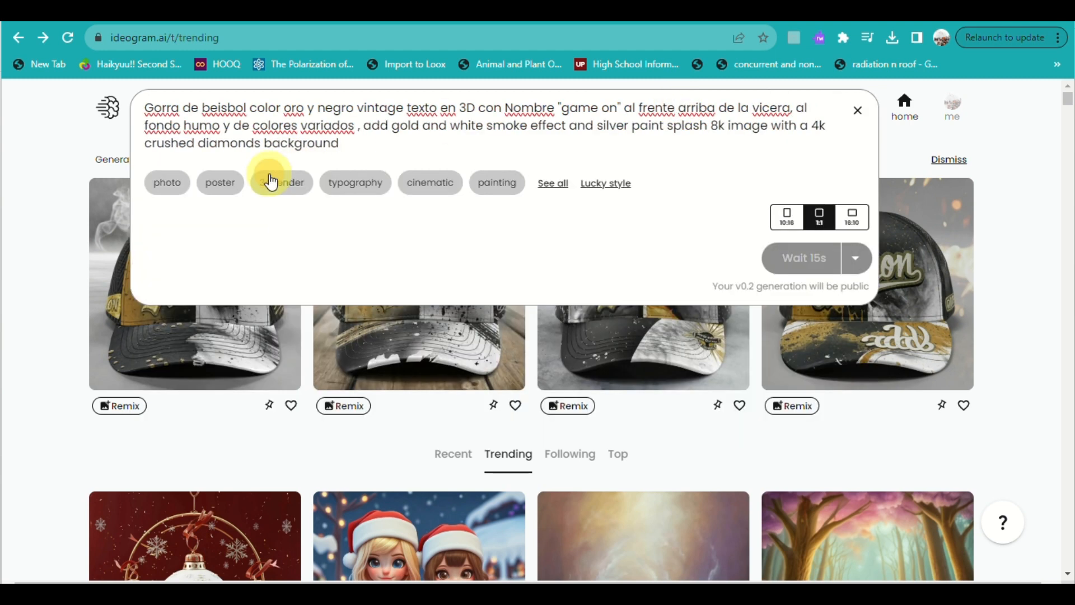
pyautogui.click(858, 118)
pyautogui.scroll(-4, 463, 360)
pyautogui.scroll(4, 469, 362)
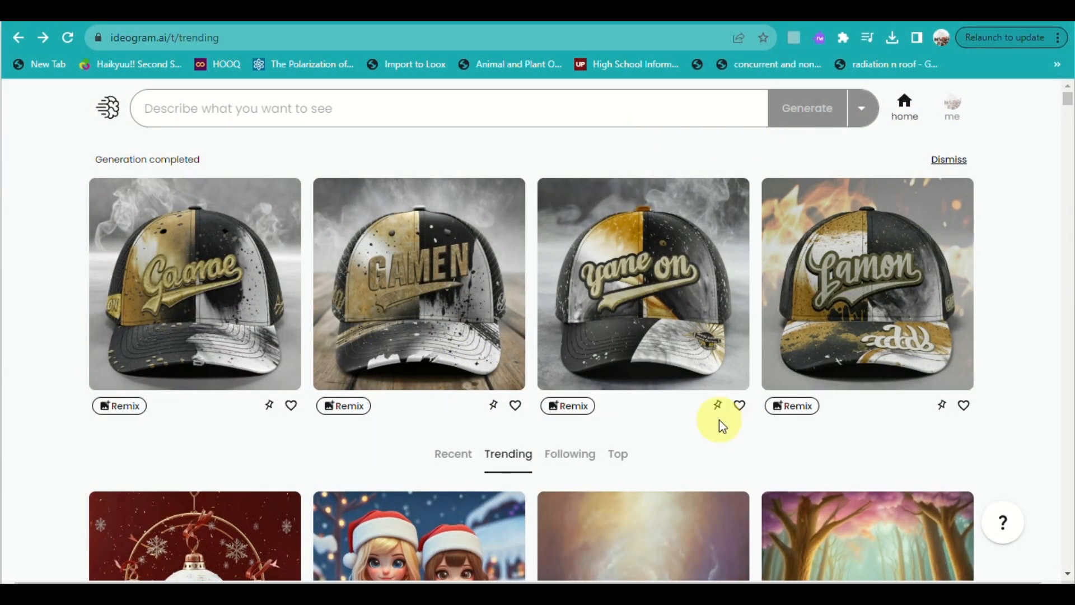
# Browse the Trending feed for examples of community images and designs with text.
pyautogui.scroll(-15, 710, 416)
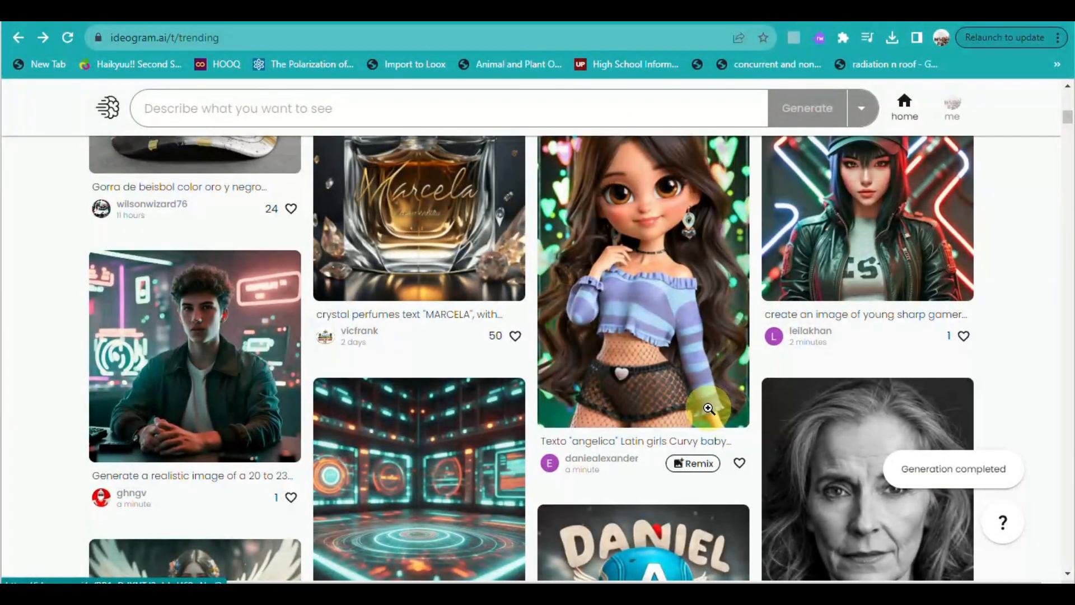
pyautogui.scroll(-15, 709, 414)
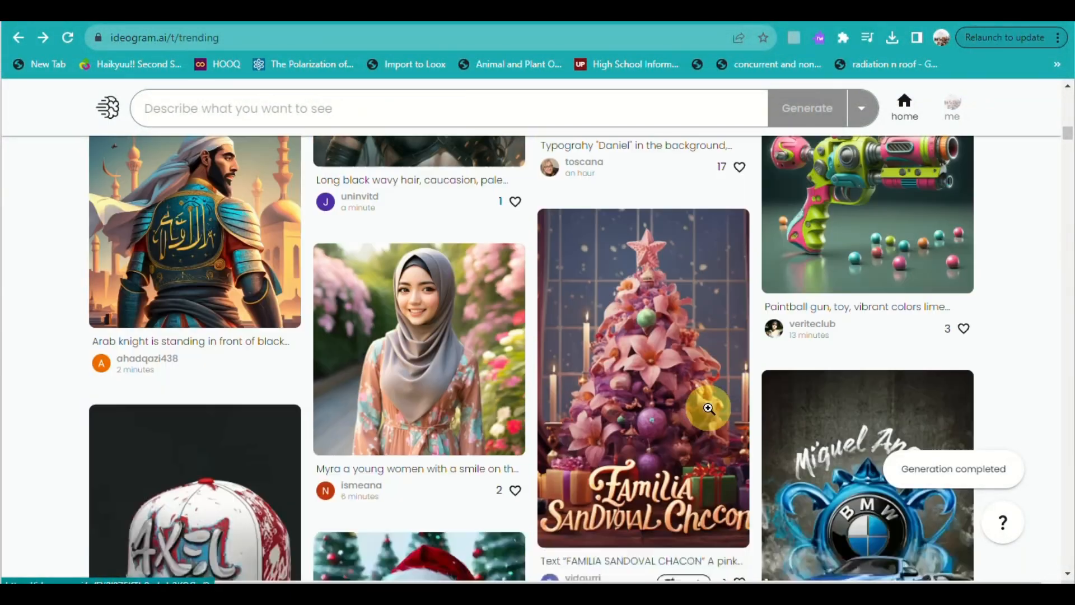
pyautogui.scroll(-5, 710, 415)
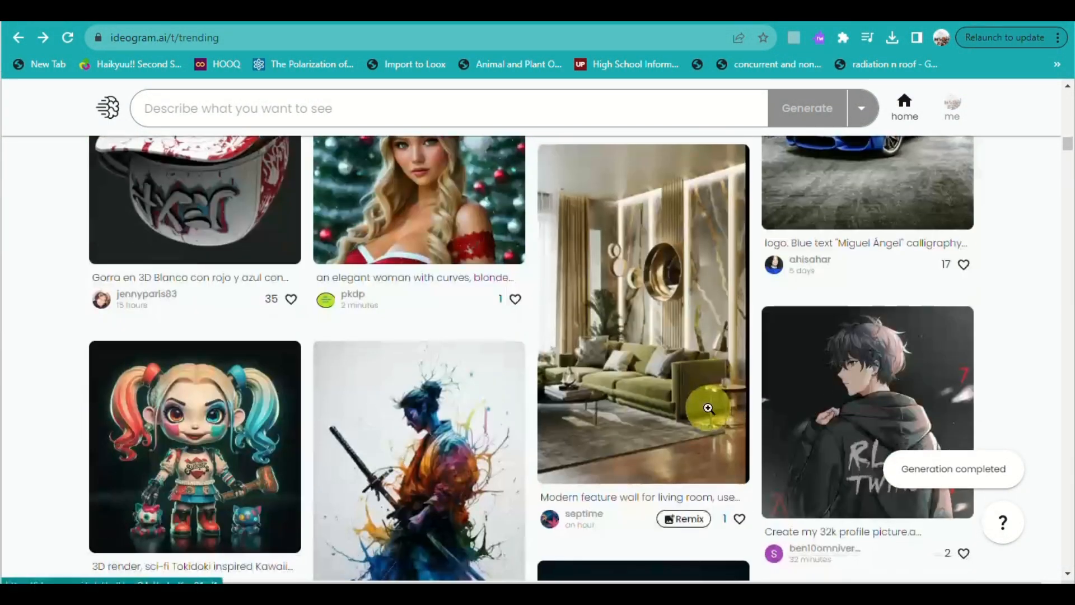
pyautogui.scroll(4, 709, 412)
pyautogui.scroll(-15, 709, 409)
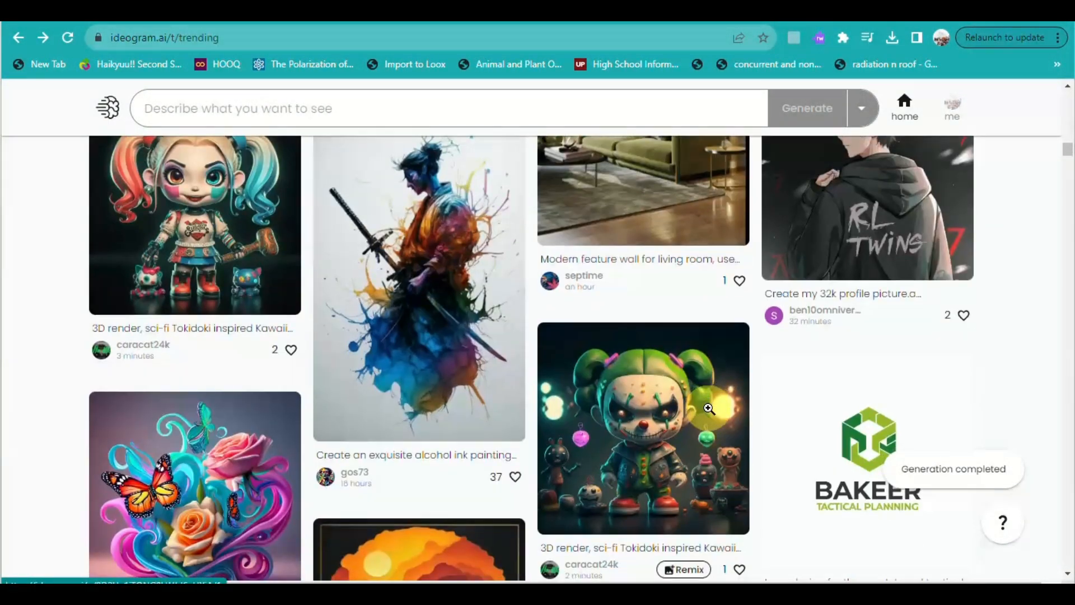
pyautogui.scroll(-2, 708, 409)
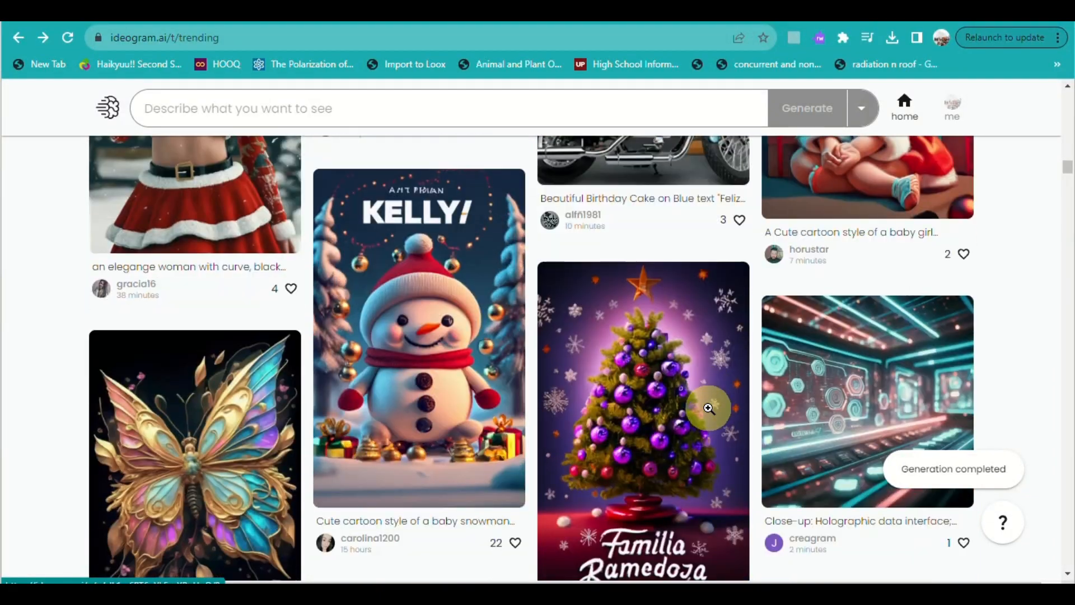
pyautogui.scroll(-3, 709, 408)
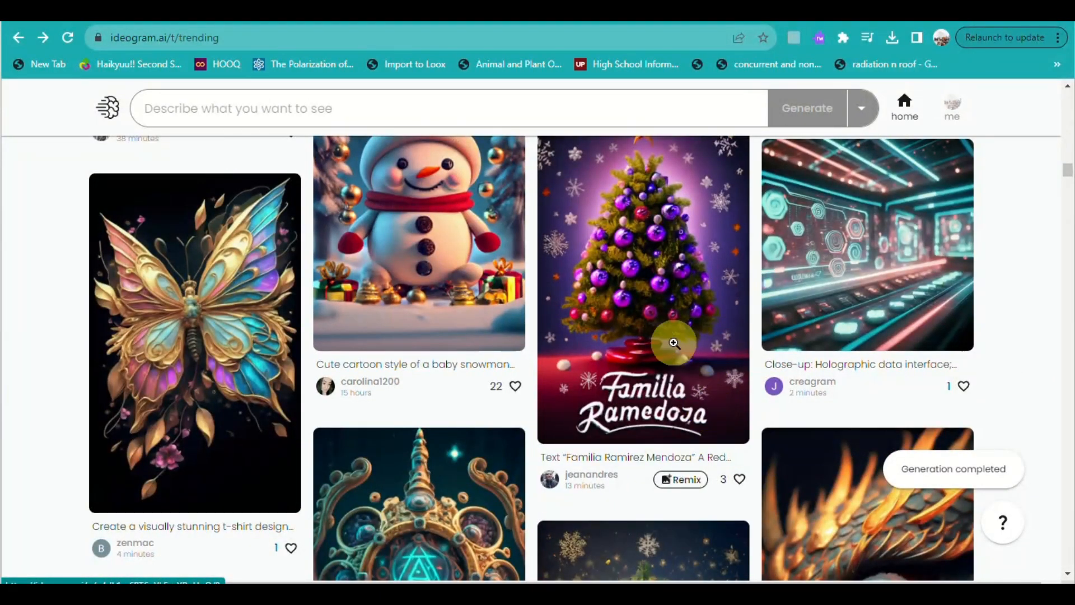
pyautogui.scroll(-11, 674, 342)
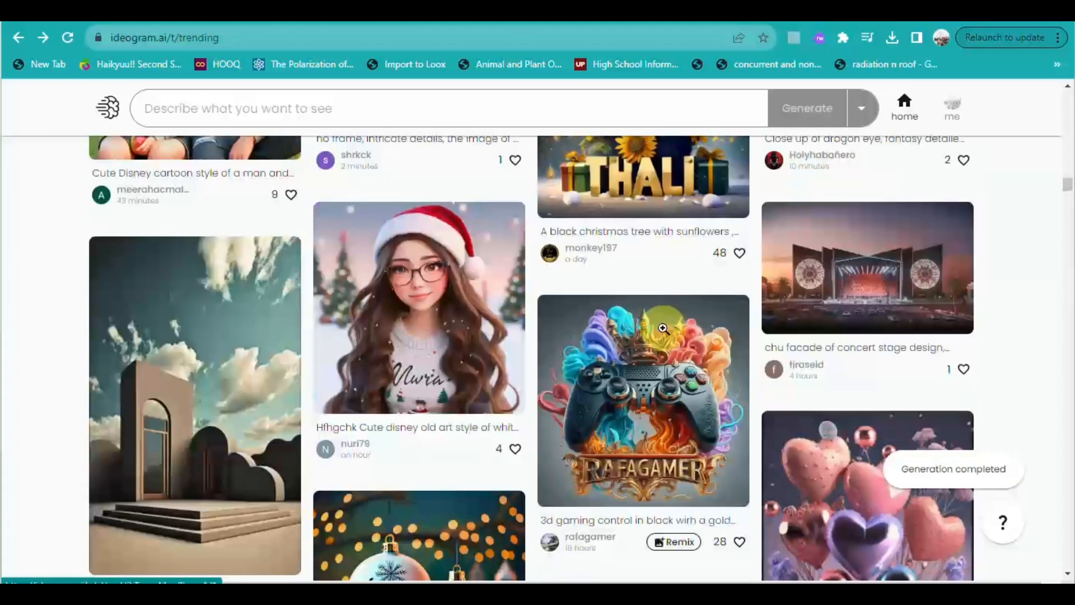
pyautogui.scroll(-5, 663, 329)
pyautogui.scroll(-6, 663, 328)
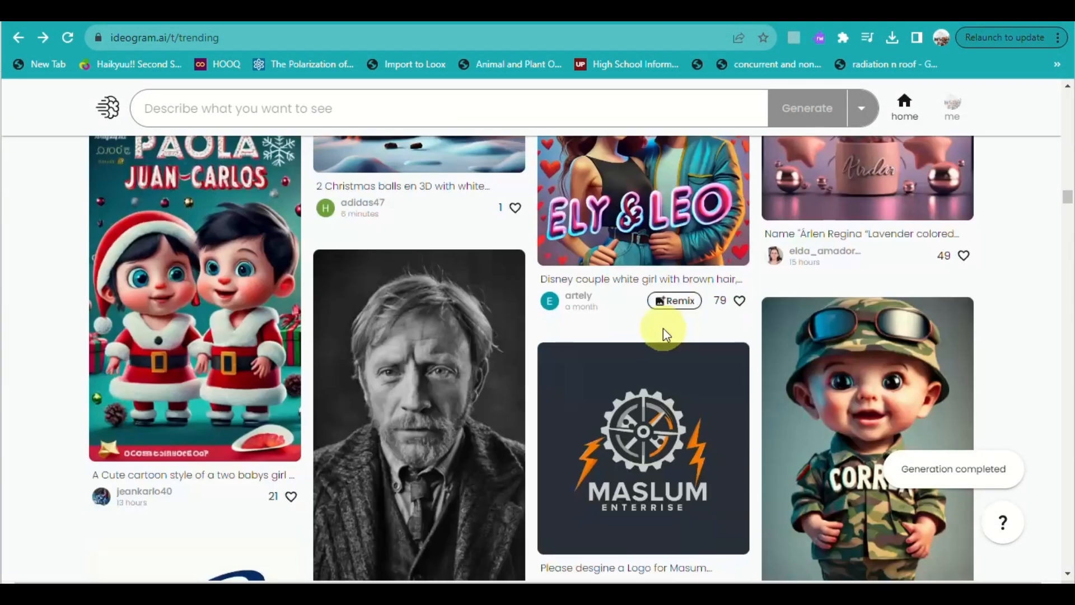
pyautogui.scroll(-6, 663, 328)
pyautogui.scroll(-5, 663, 328)
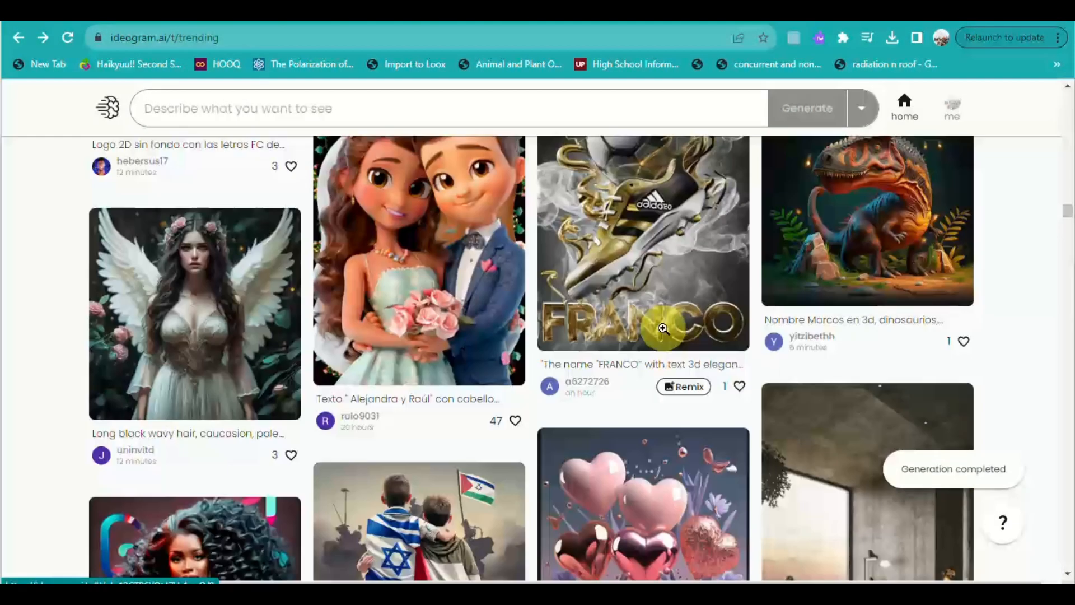
pyautogui.scroll(-11, 663, 328)
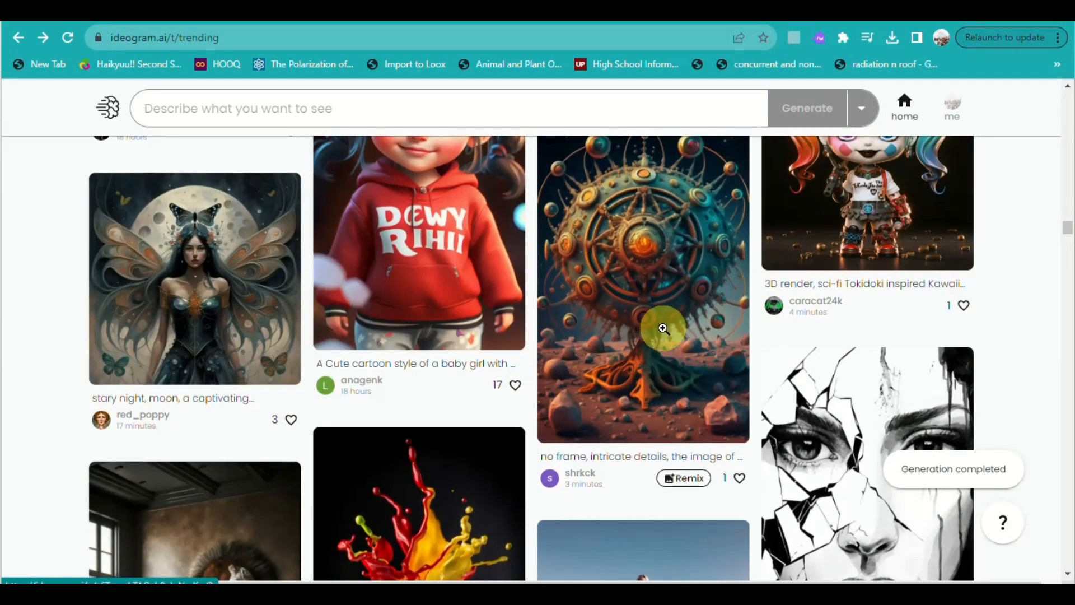
pyautogui.scroll(-6, 663, 328)
pyautogui.scroll(-5, 663, 328)
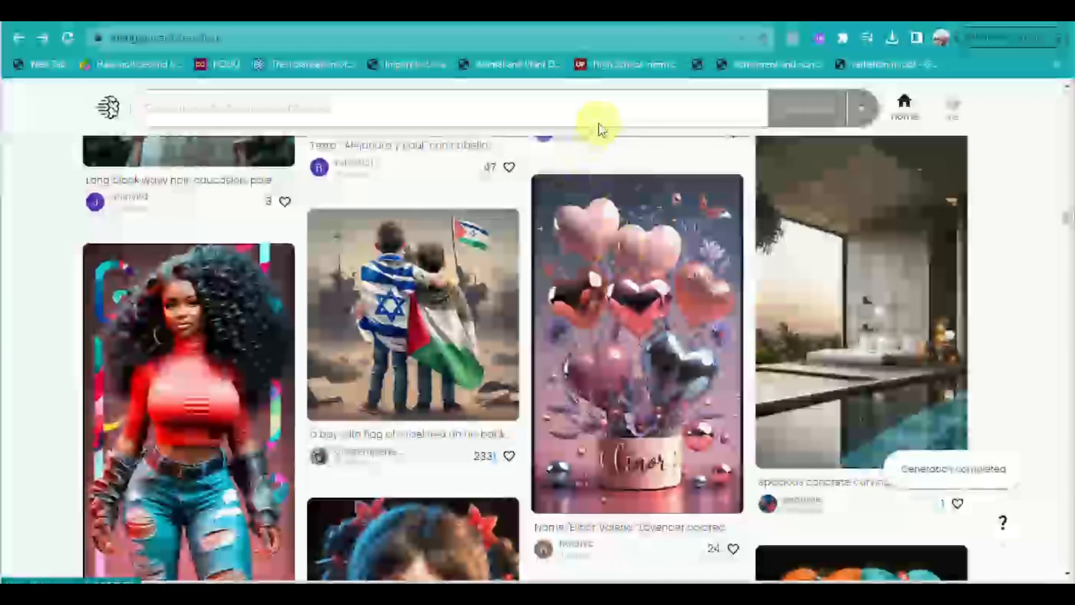
# Enter the prompt: a living room with a neon lighting wall design that says " Good Life".
pyautogui.click(603, 118)
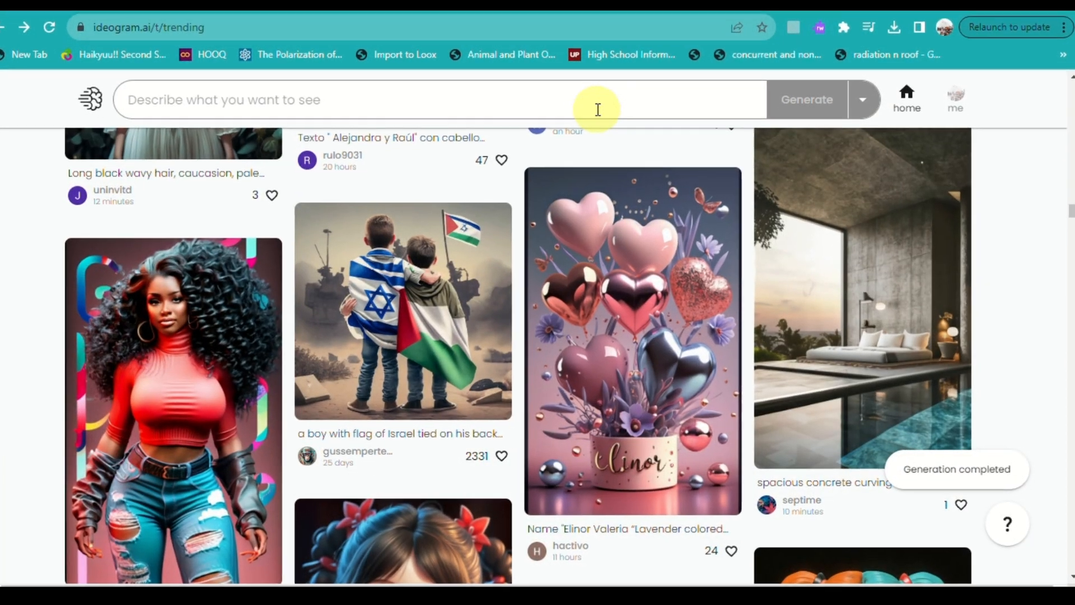
pyautogui.write('a')
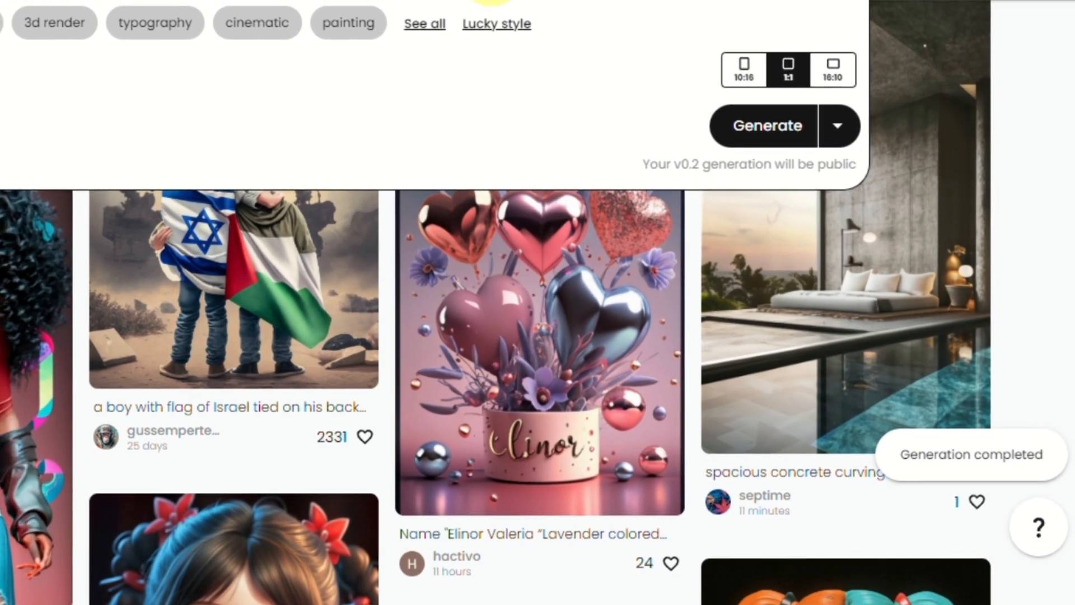
pyautogui.write('ghting')
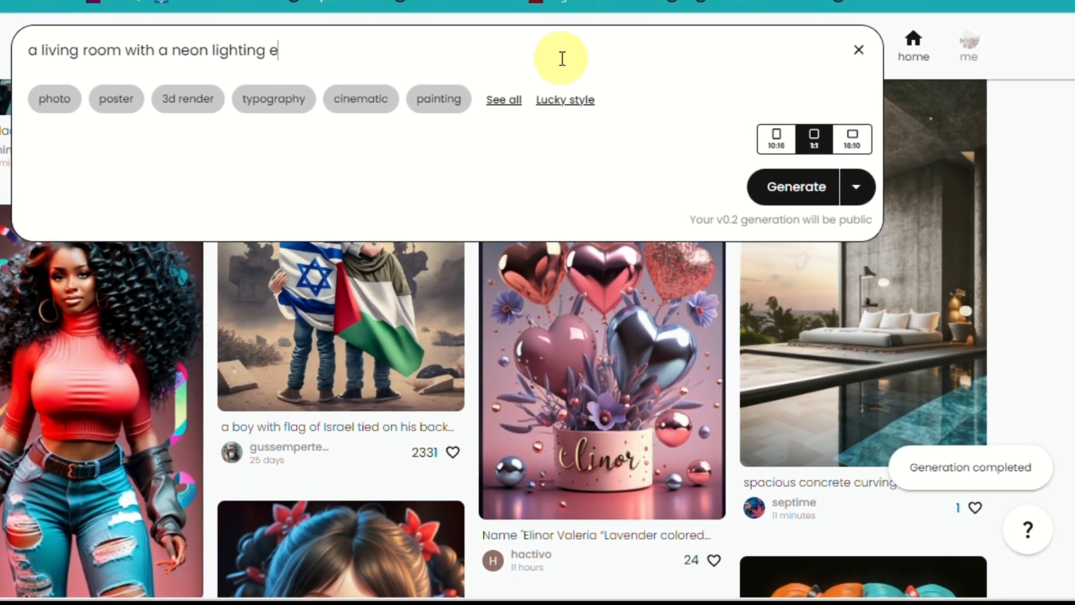
pyautogui.write(' wall design that says " Good life')
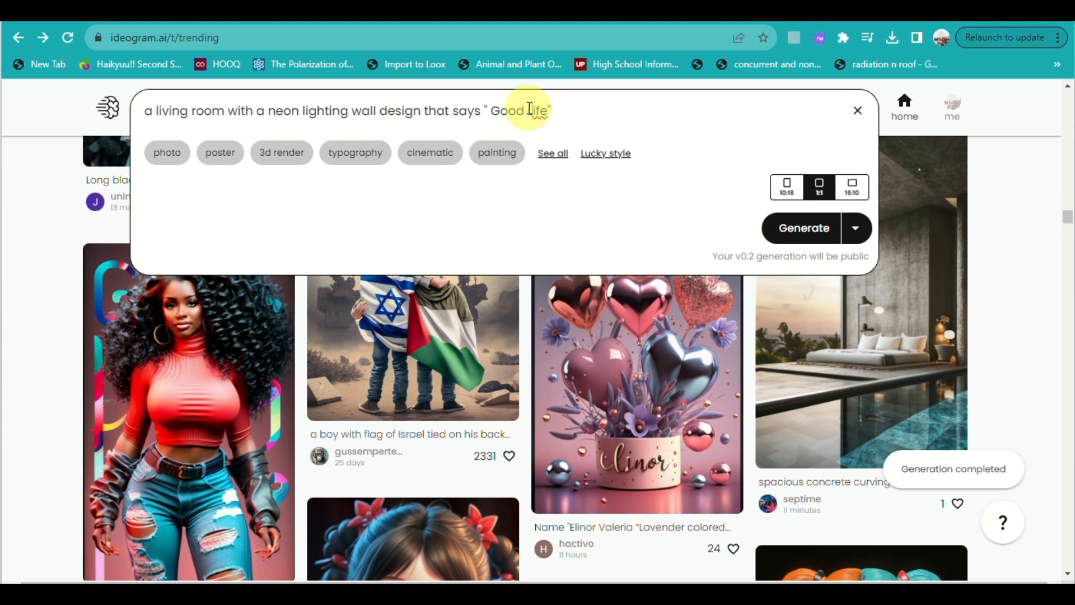
pyautogui.press('BackSpace')
pyautogui.write('L')
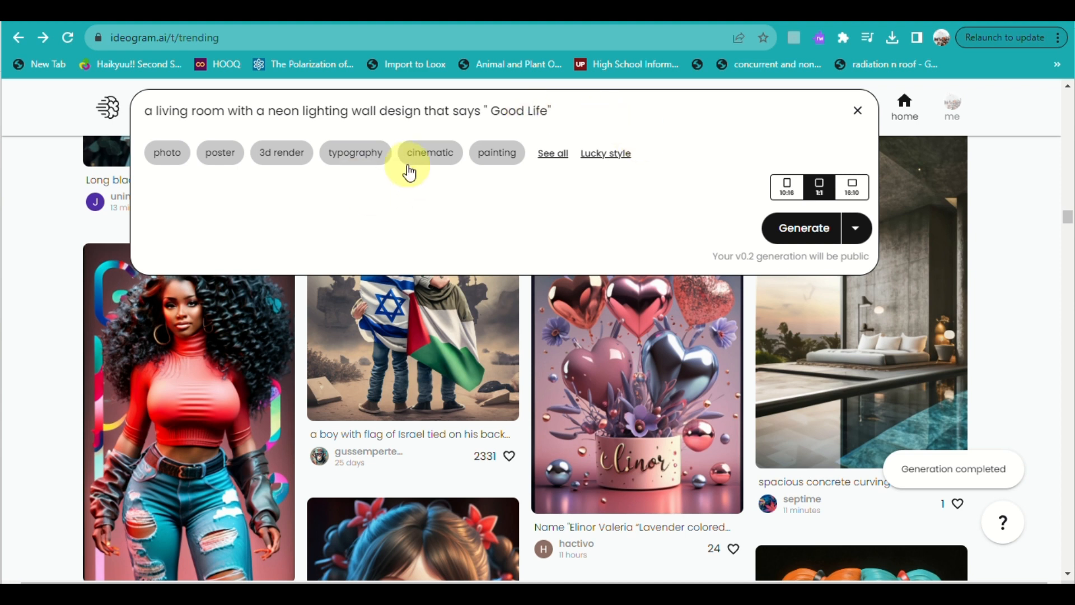
# Add the cinematic, 3d render, photo and illustration styles to the living room prompt and generate the images.
pyautogui.click(428, 158)
pyautogui.click(360, 160)
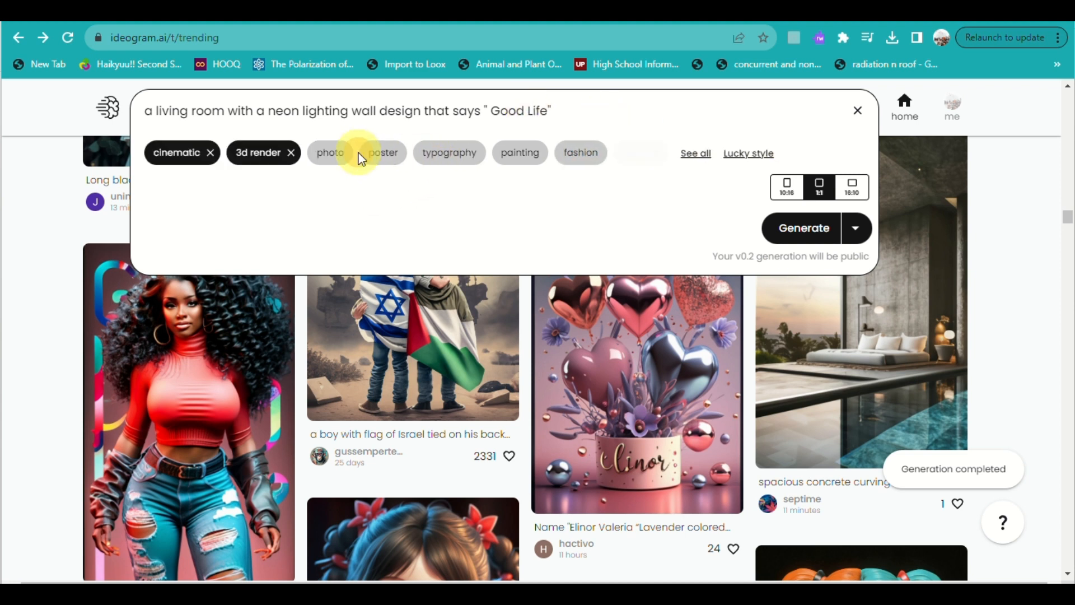
pyautogui.click(335, 152)
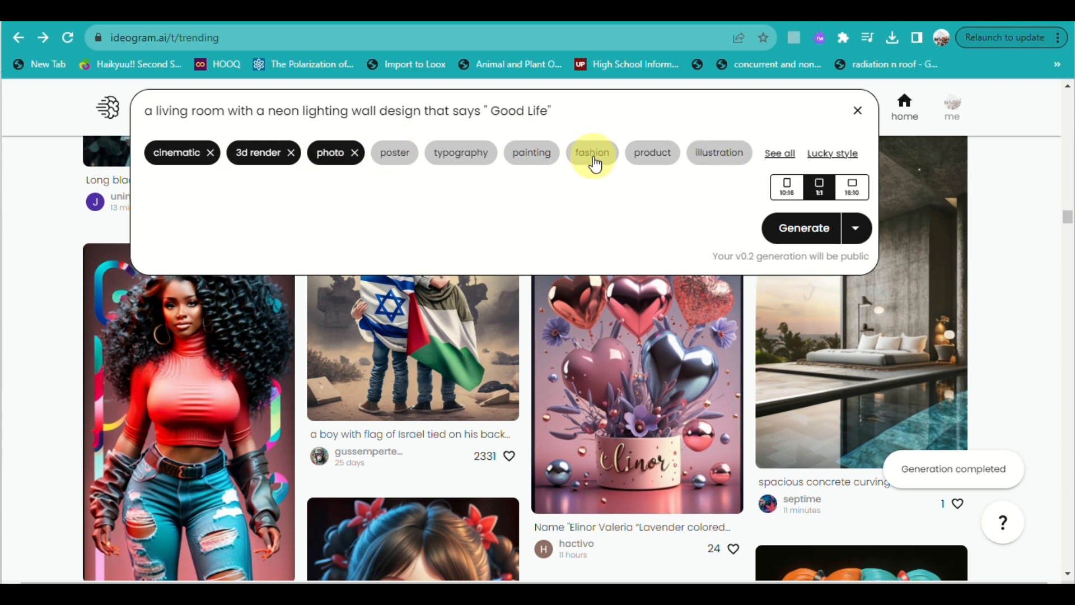
pyautogui.click(743, 157)
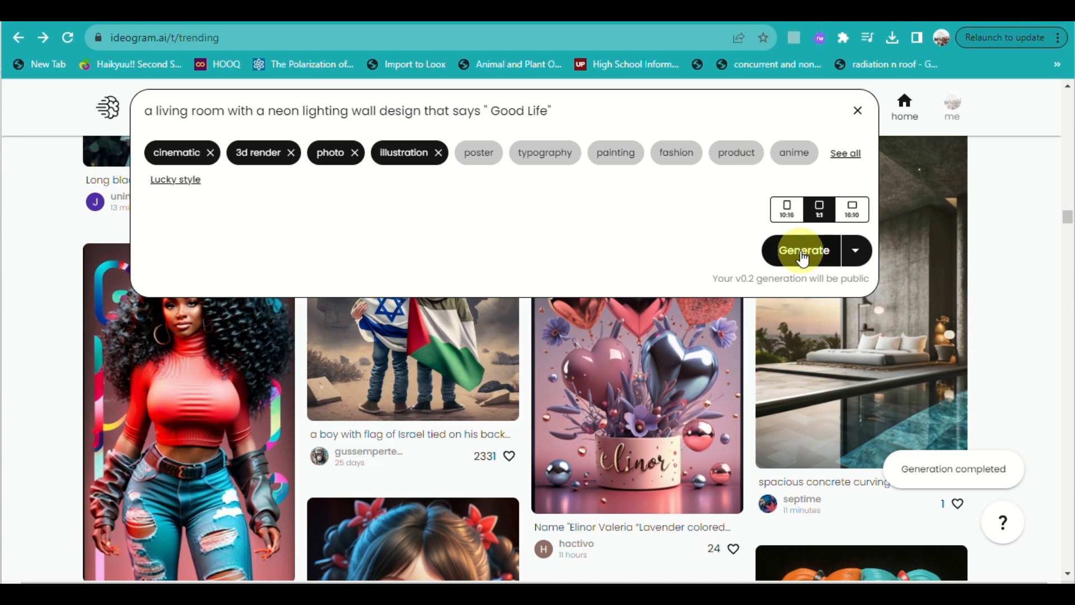
pyautogui.click(803, 252)
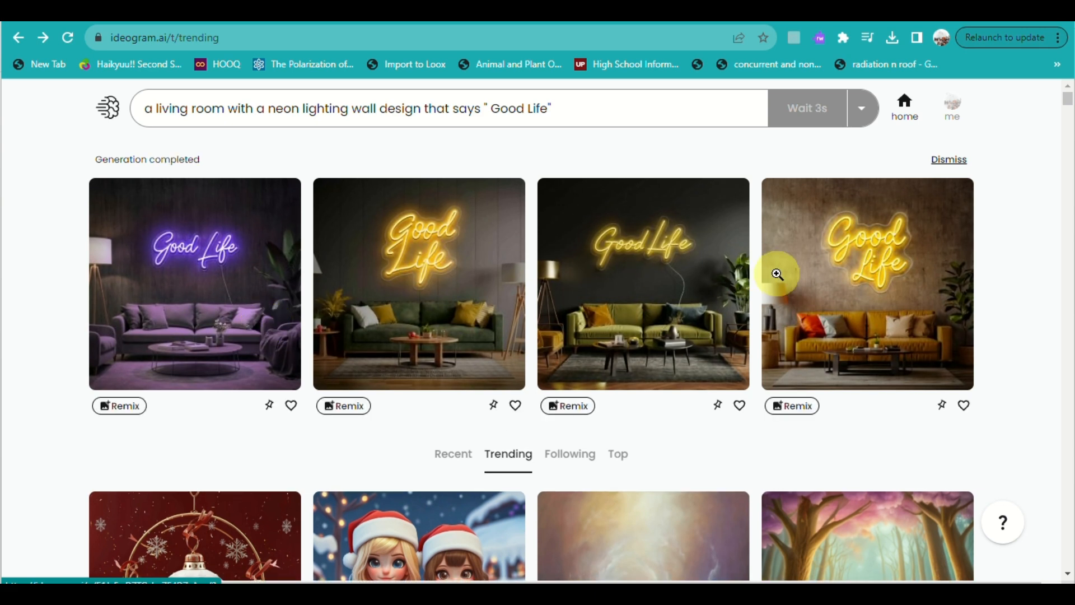
# View the fourth Good Life living room image in detail and return to the generated results.
pyautogui.click(861, 262)
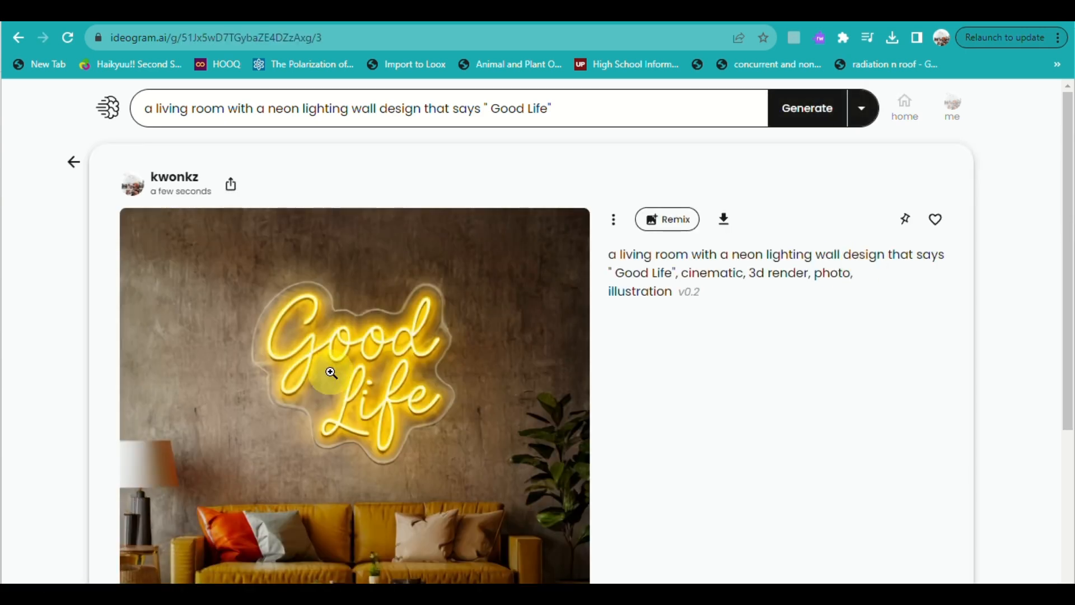
pyautogui.click(73, 165)
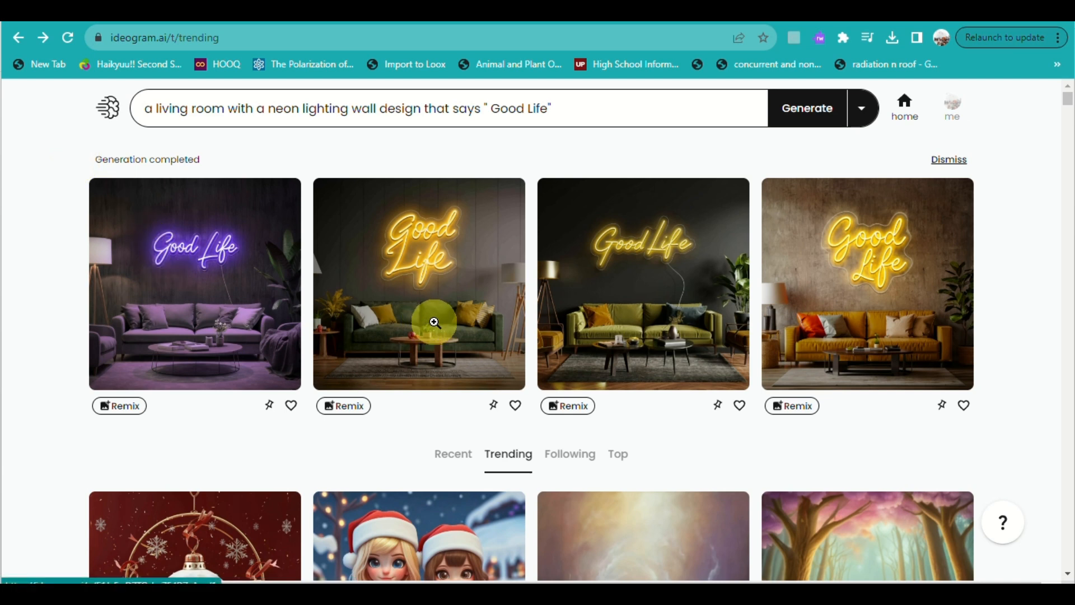
# View the first Good Life living room image with purple neon in detail and return to the generated results.
pyautogui.click(235, 300)
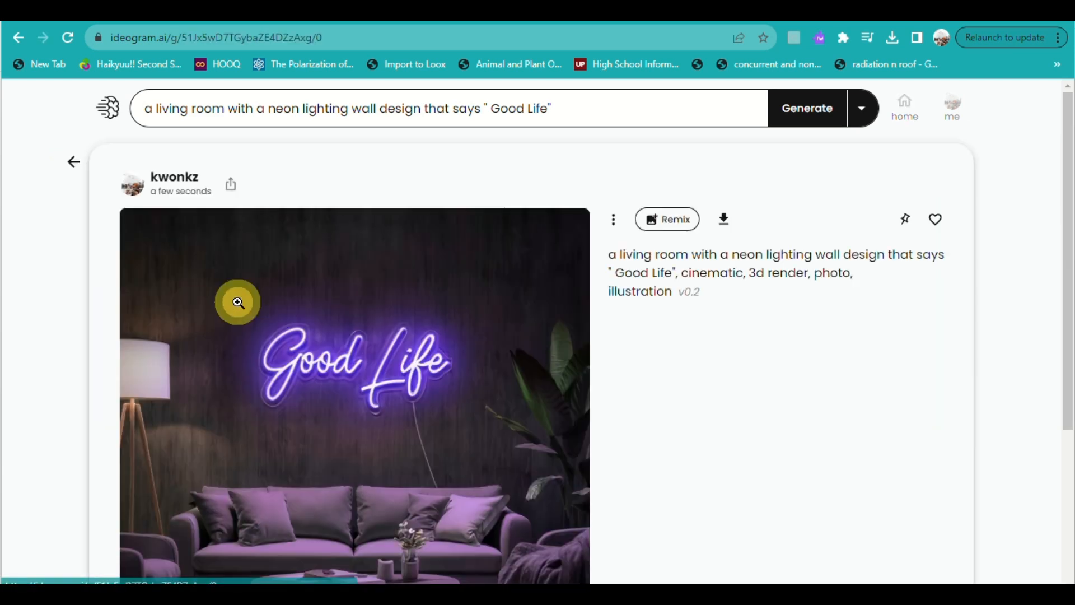
pyautogui.click(346, 397)
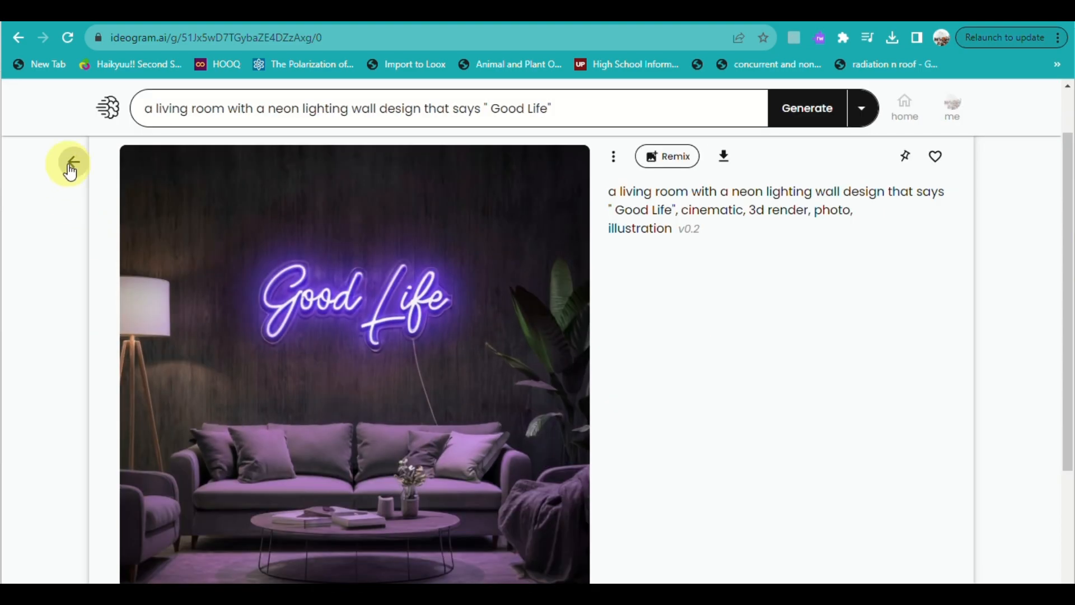
pyautogui.click(71, 168)
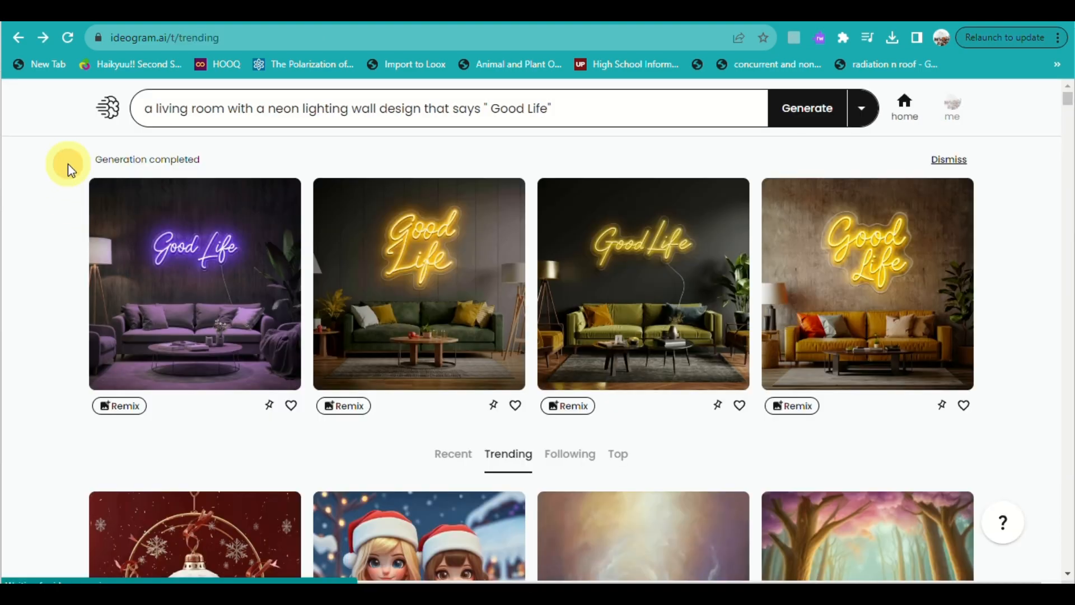
pyautogui.scroll(-8, 255, 417)
pyautogui.scroll(8, 255, 417)
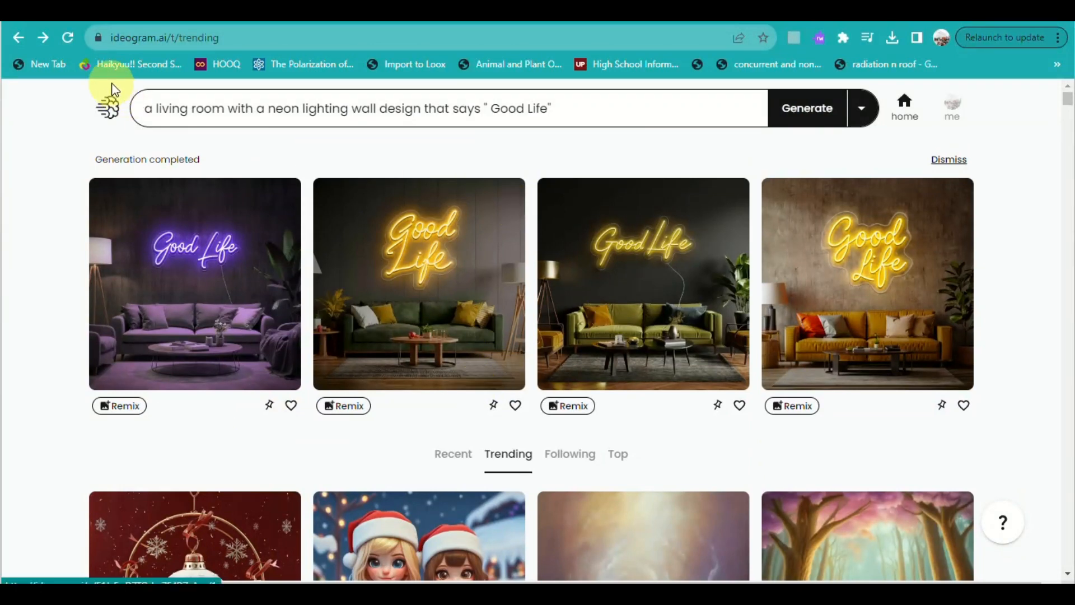
pyautogui.scroll(5, 108, 106)
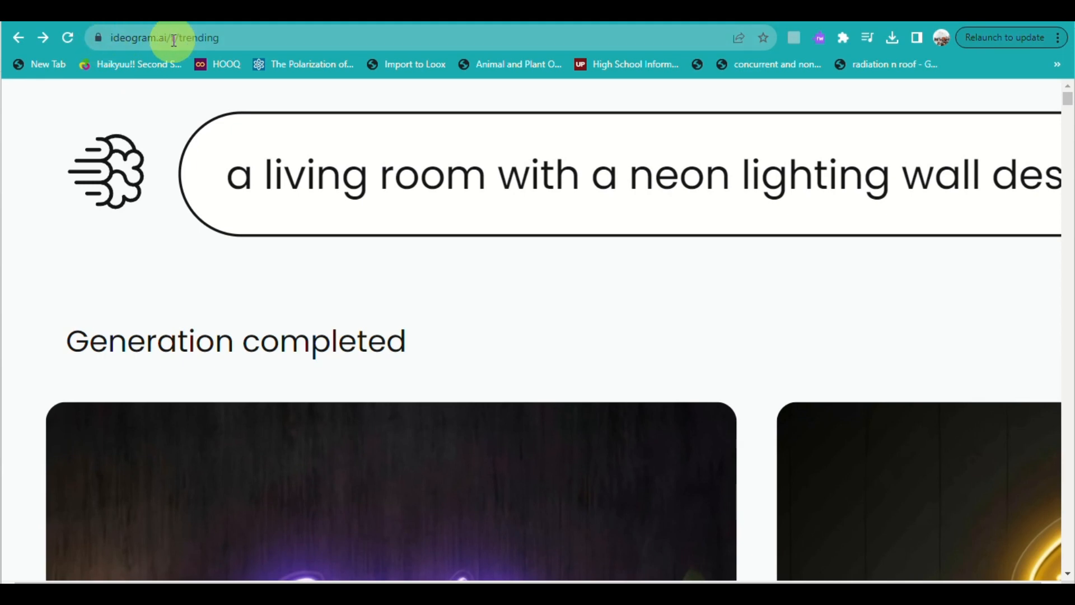
pyautogui.scroll(-5, 663, 226)
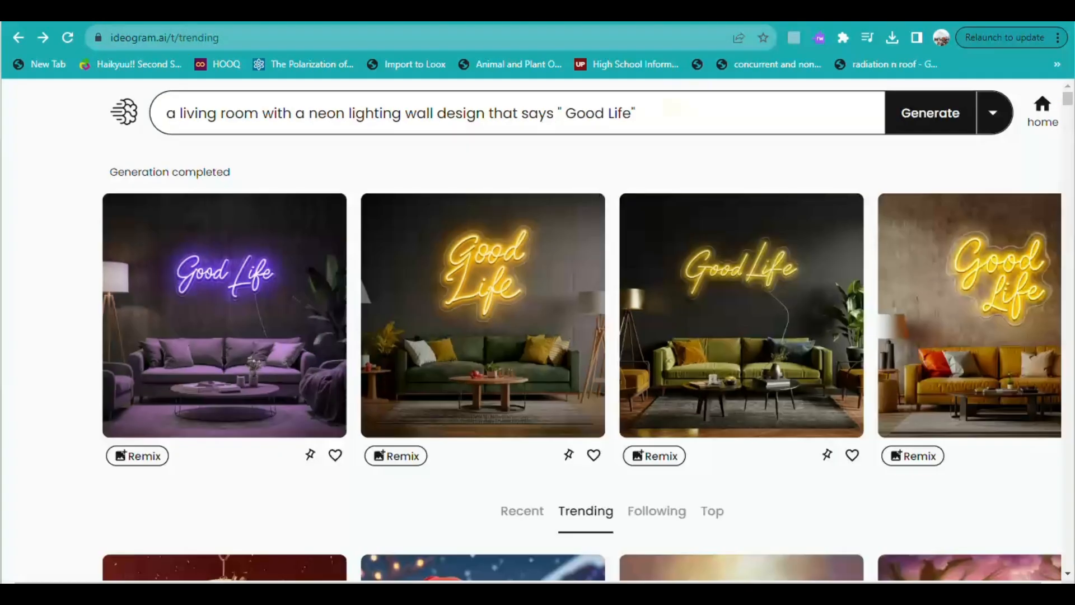